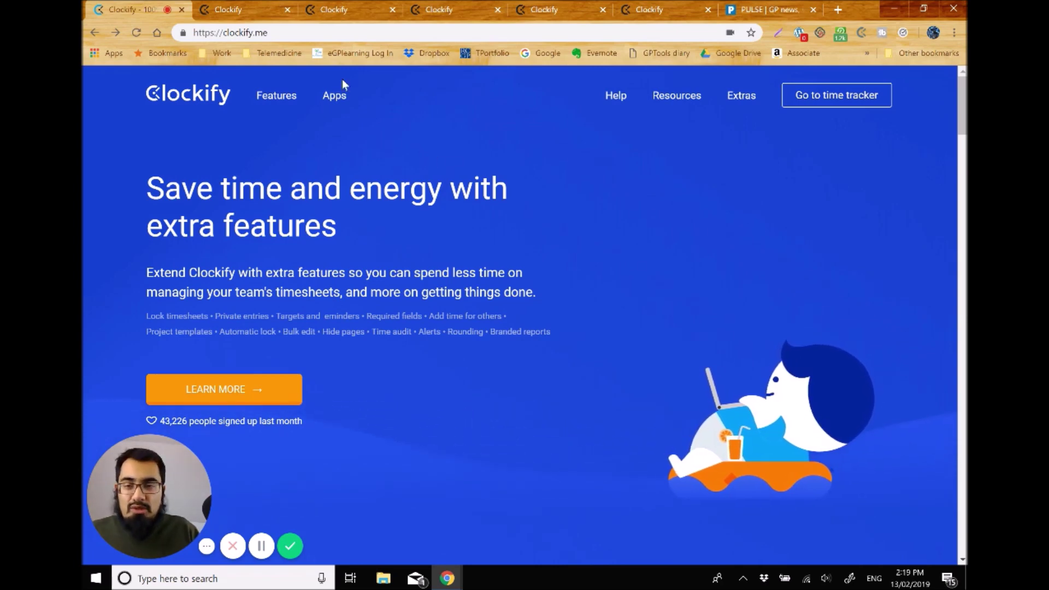
Step: Open the Projects page and scroll through all 15 projects and their tracked hours, down to Visits
click(223, 10)
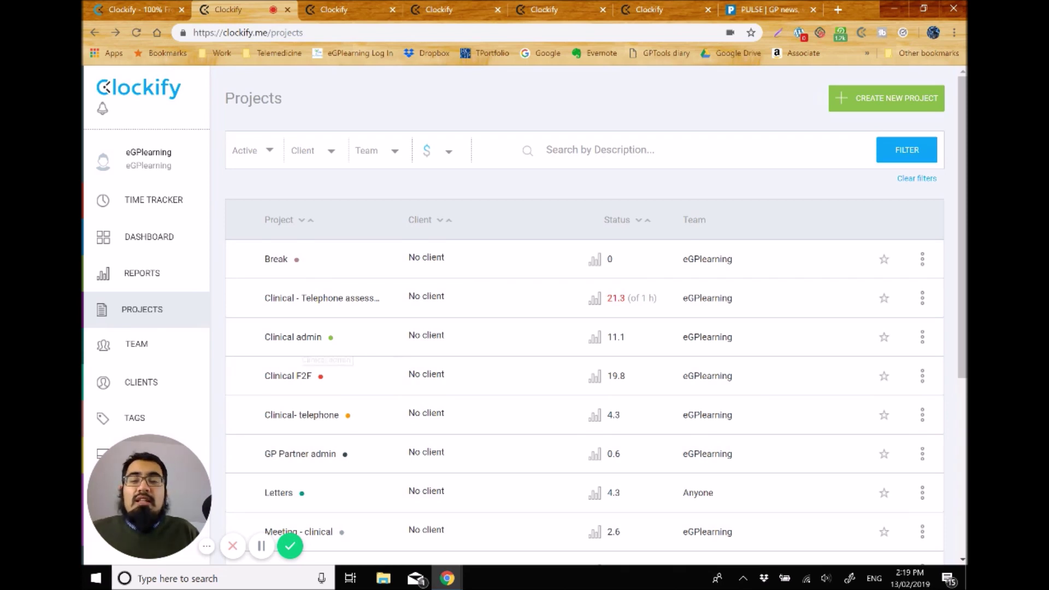
scroll(329, 405, down, 1)
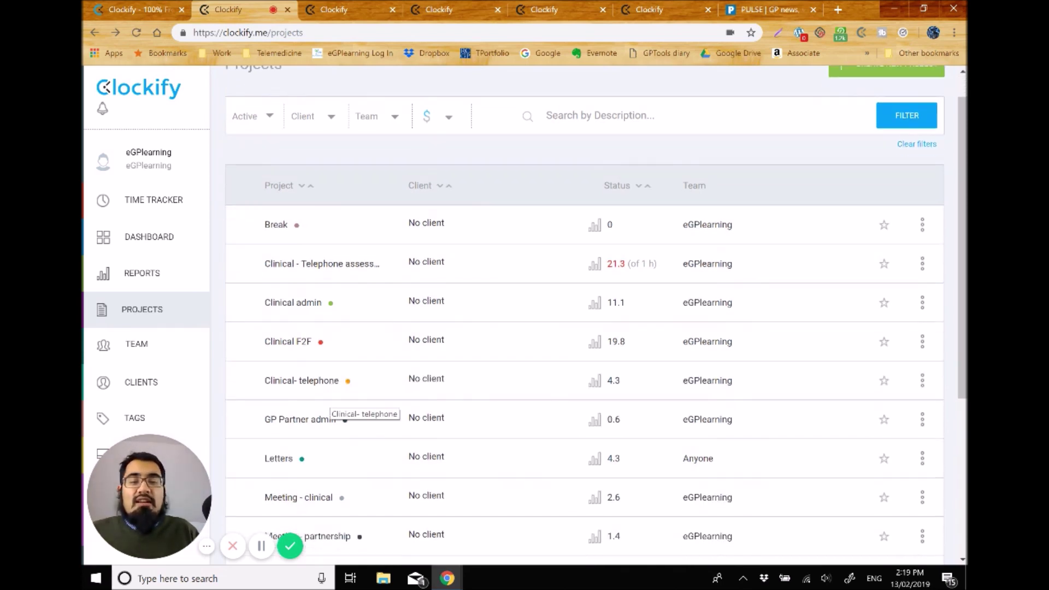
scroll(329, 404, down, 1)
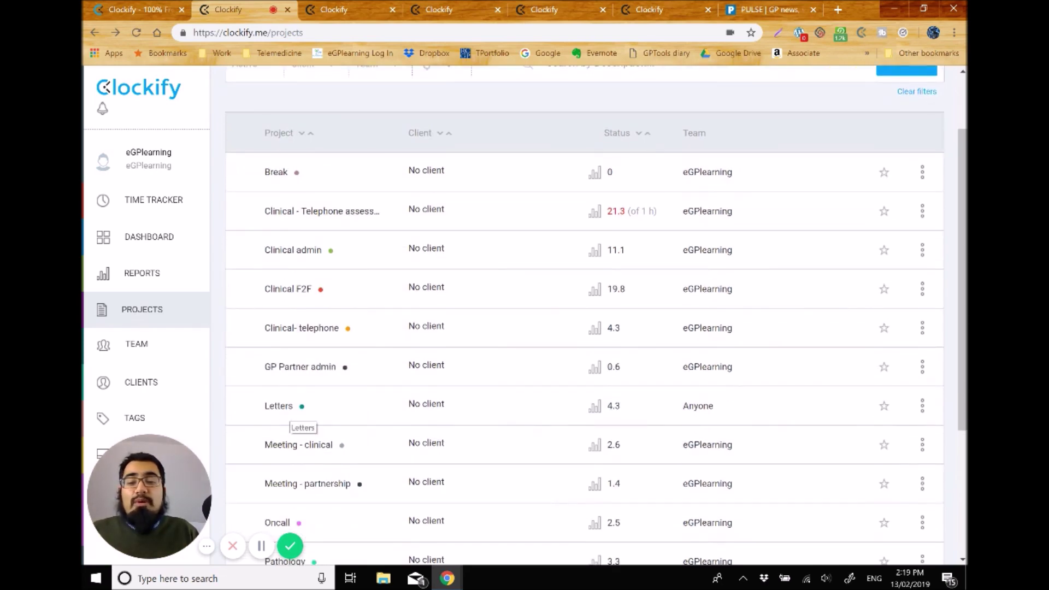
scroll(301, 417, down, 2)
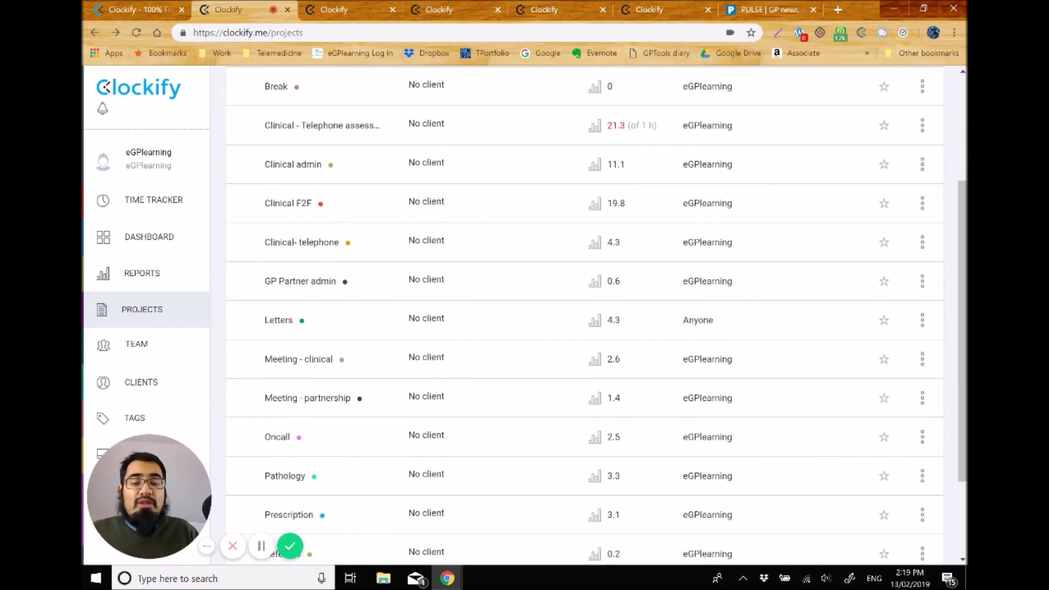
scroll(585, 314, down, 2)
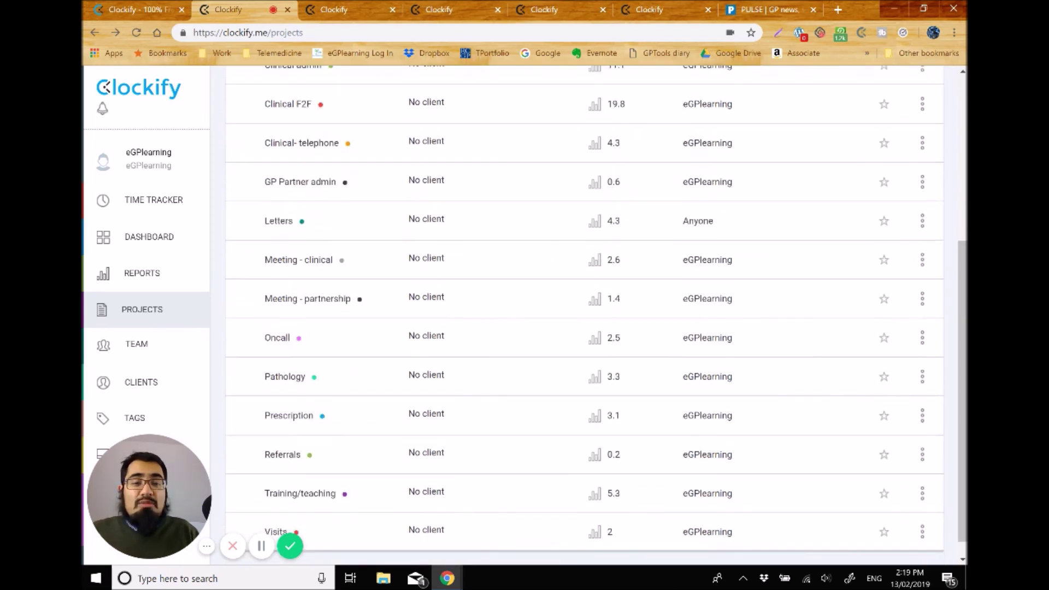
scroll(311, 470, down, 1)
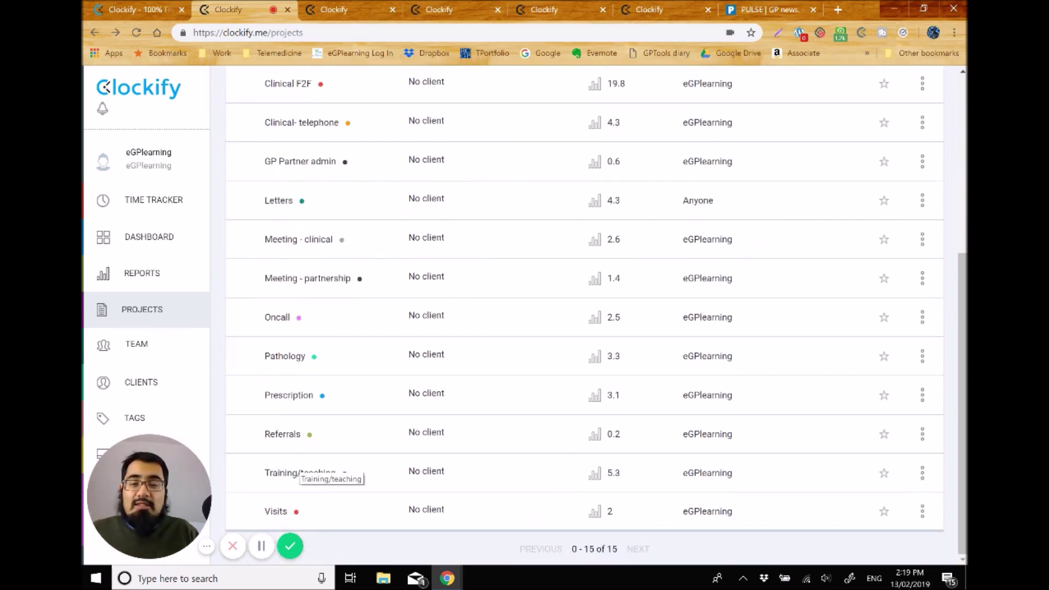
scroll(322, 473, up, 4)
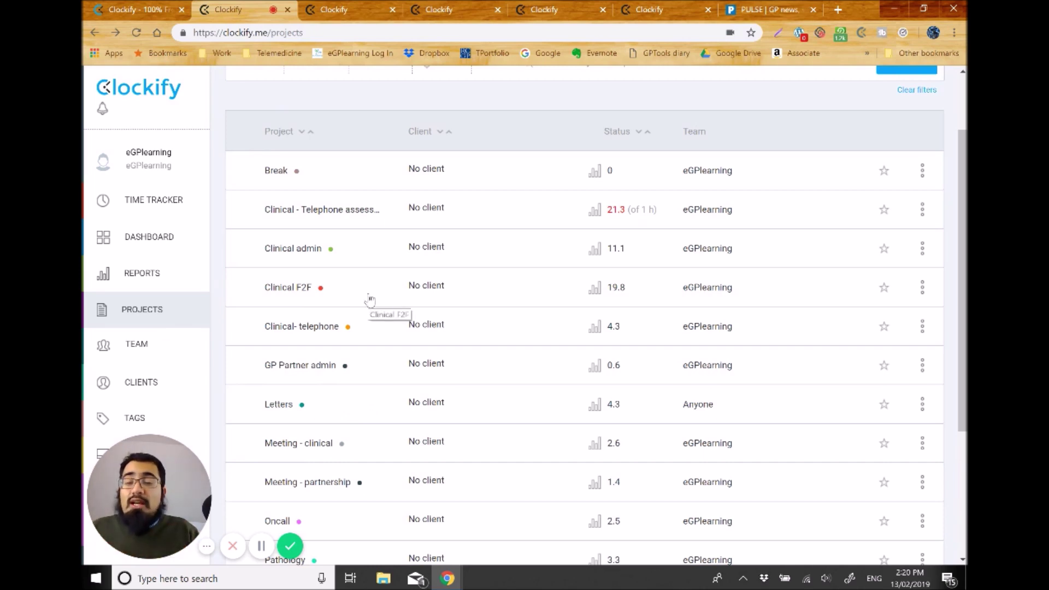
Step: Return to the top of the project list and open the Time Tracker entries for 31st and 30th Oct
scroll(370, 300, up, 2)
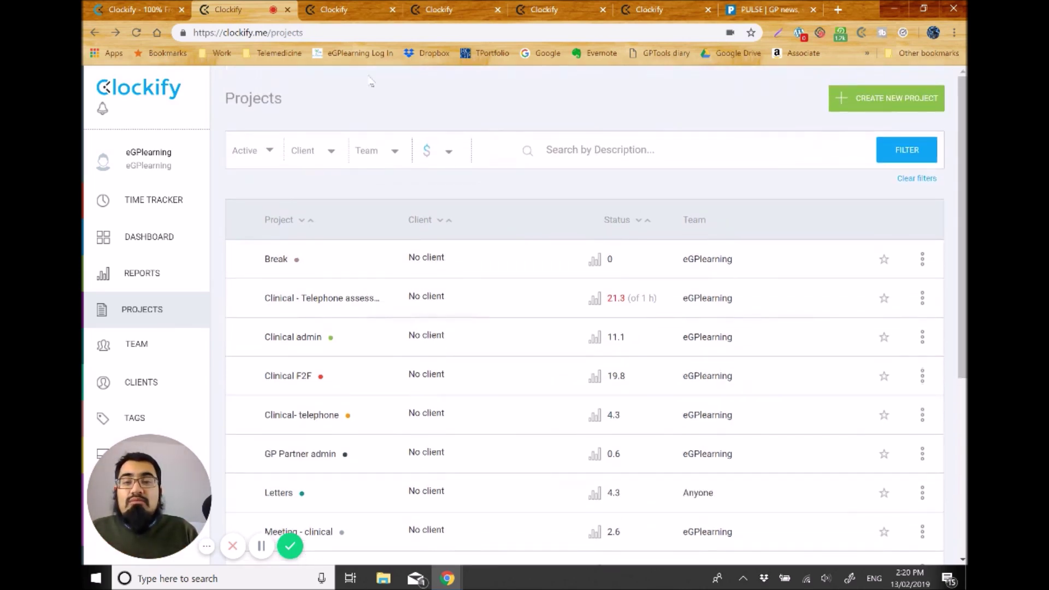
click(355, 11)
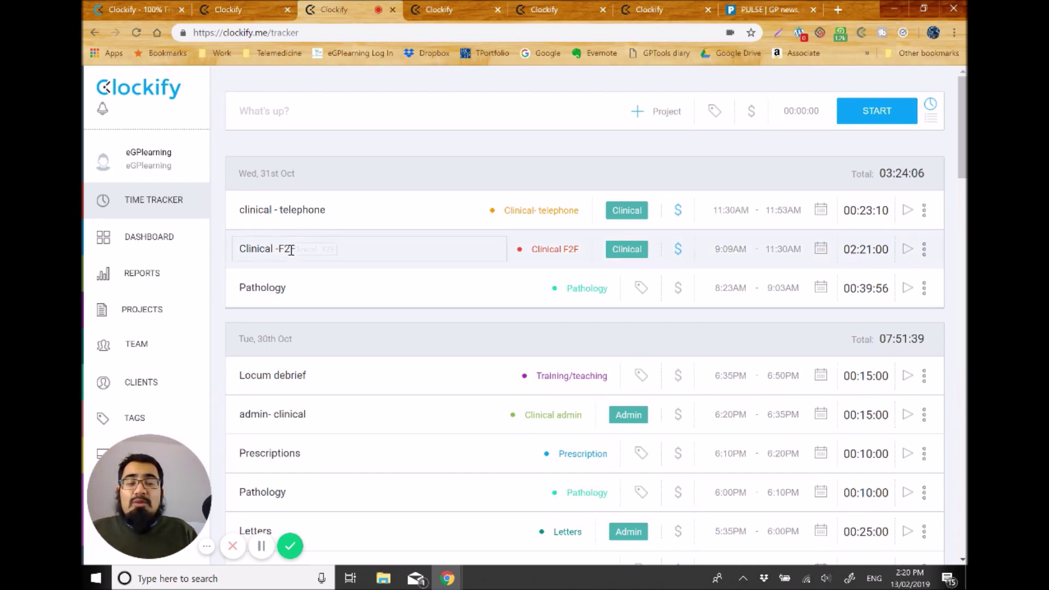
scroll(288, 246, down, 1)
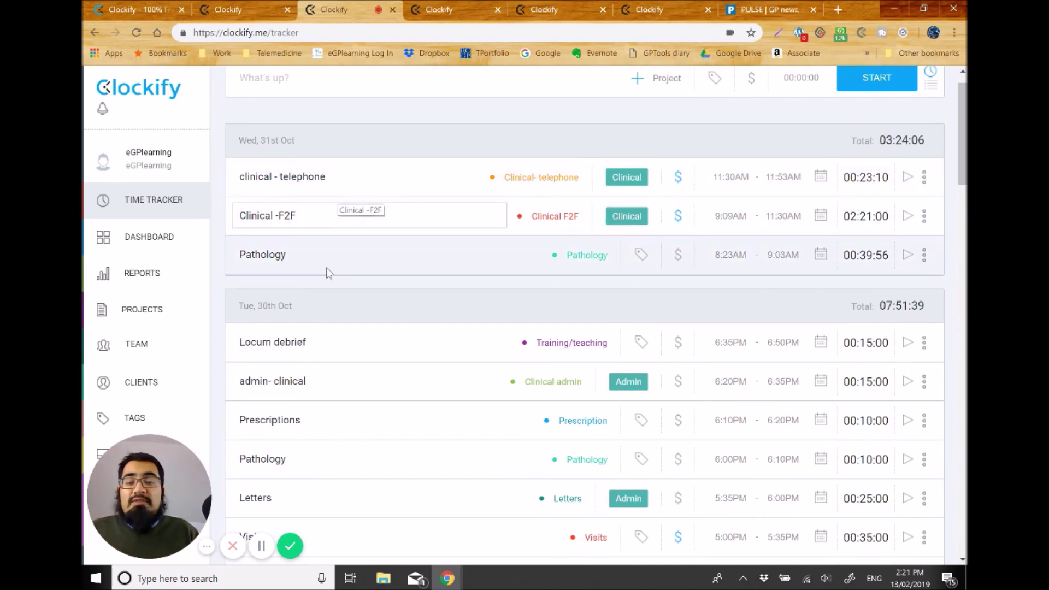
scroll(330, 268, down, 2)
scroll(330, 268, down, 2)
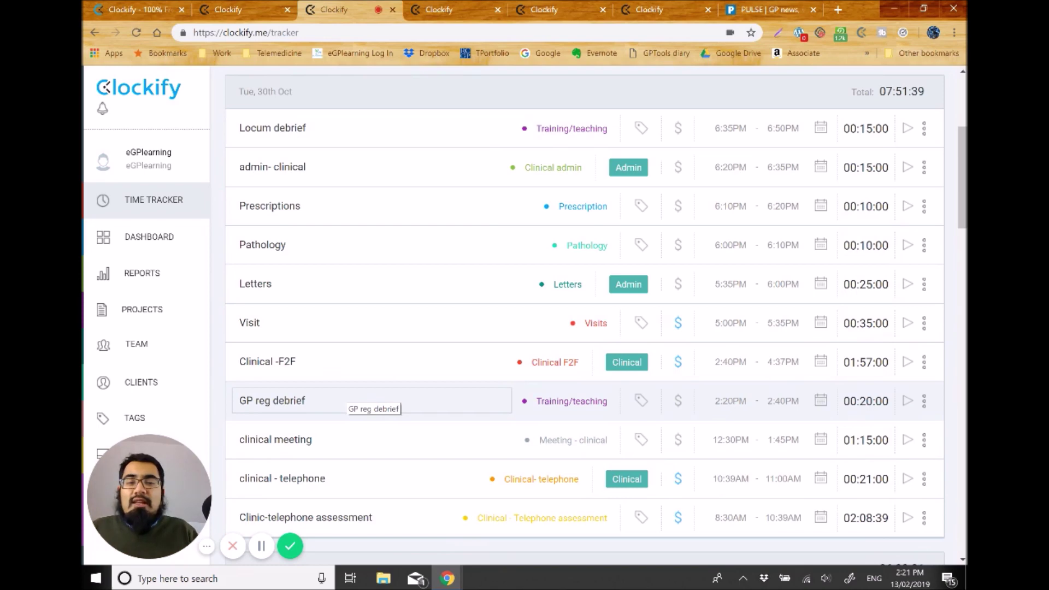
scroll(372, 407, up, 5)
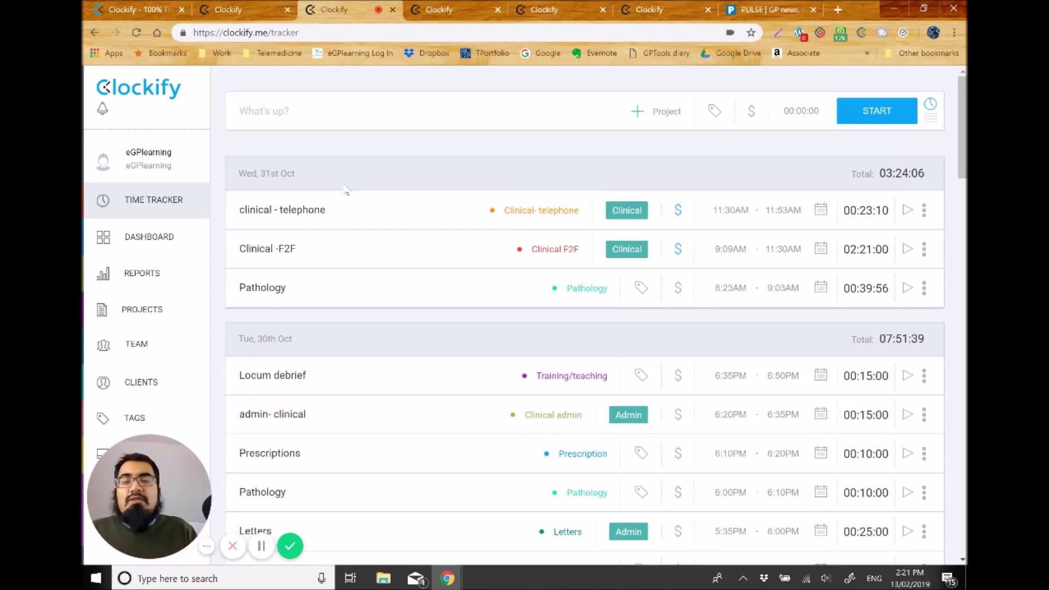
Step: Start a 'Morning clinic' timer on the Clinical F2F project with the Clinical tag
click(356, 116)
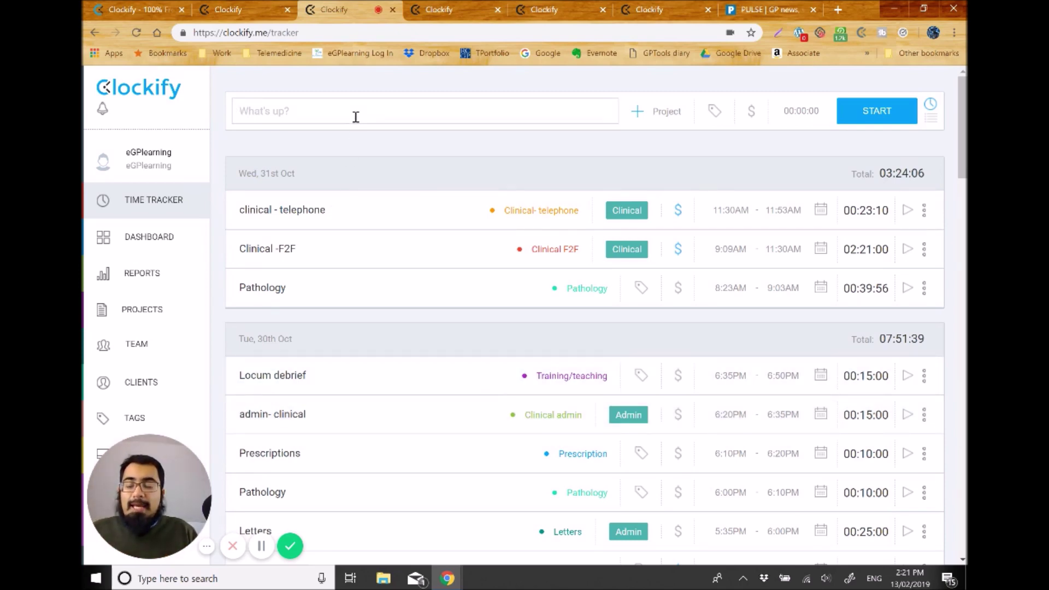
text(Mornig)
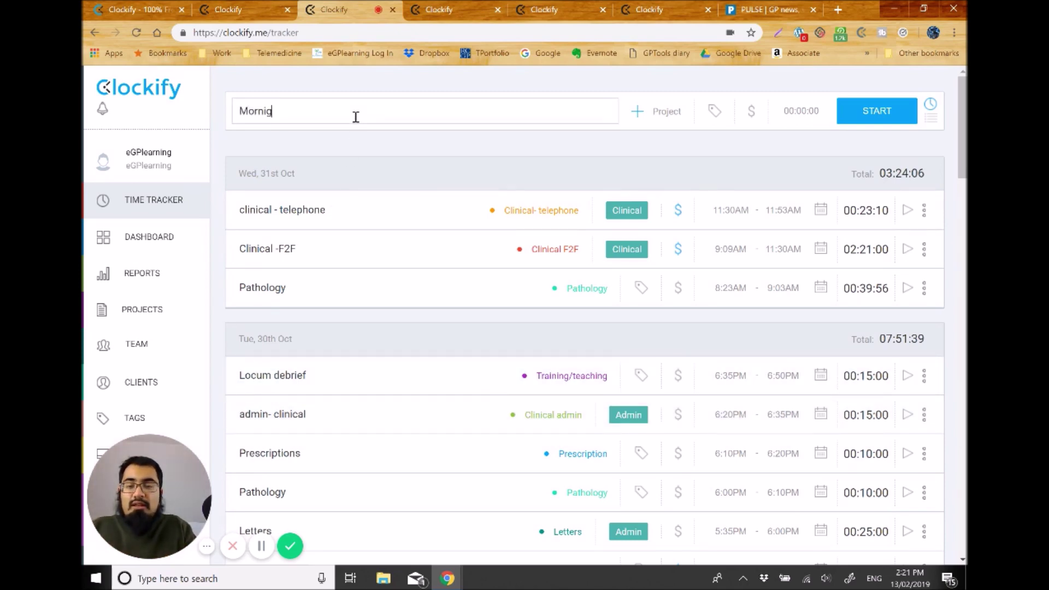
key(BackSpace)
key(BackSpace)
text(ing )
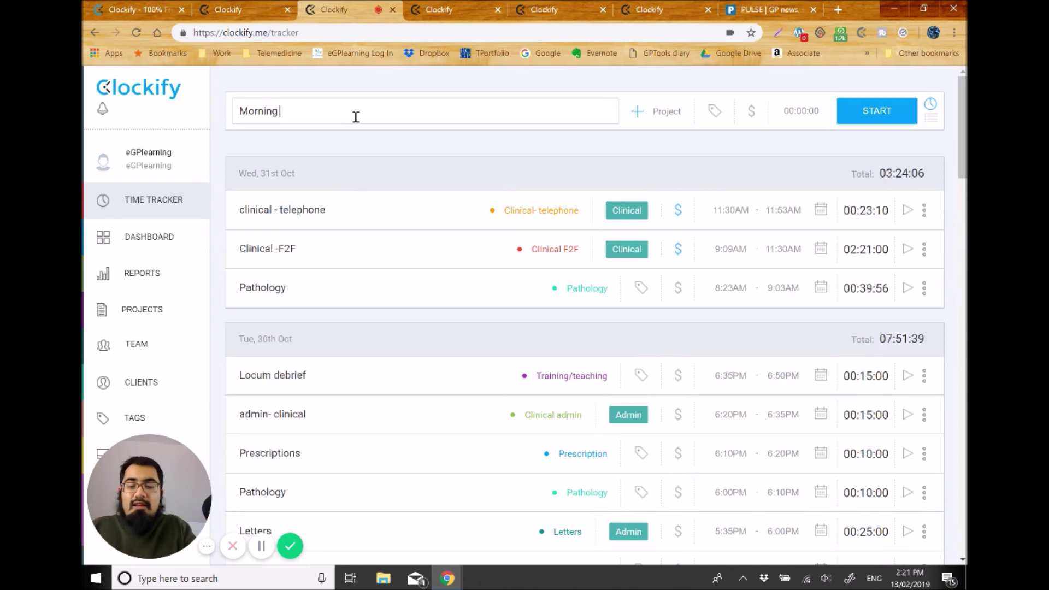
text(clinic)
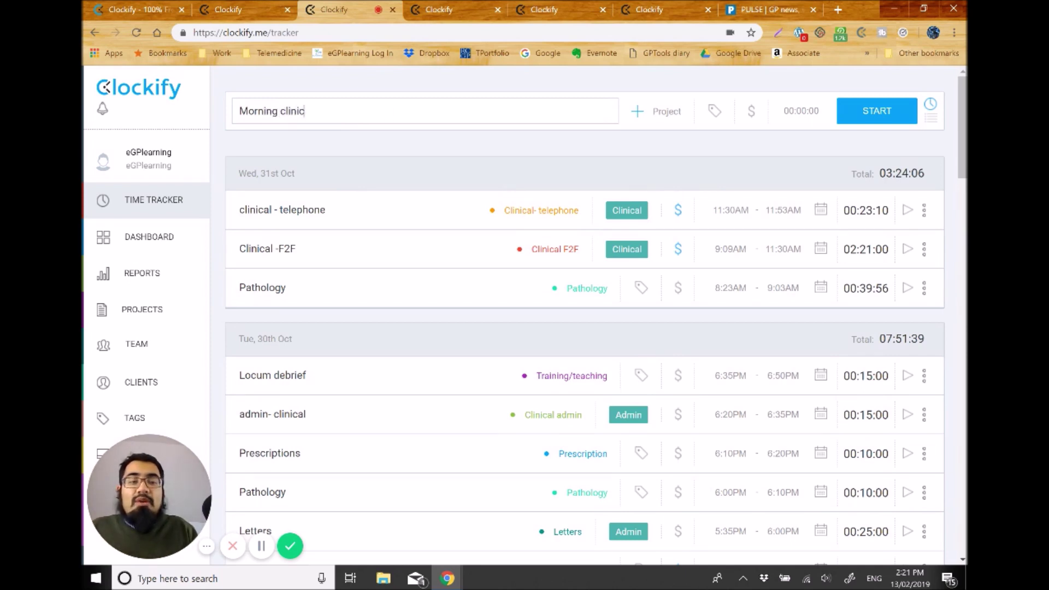
click(666, 112)
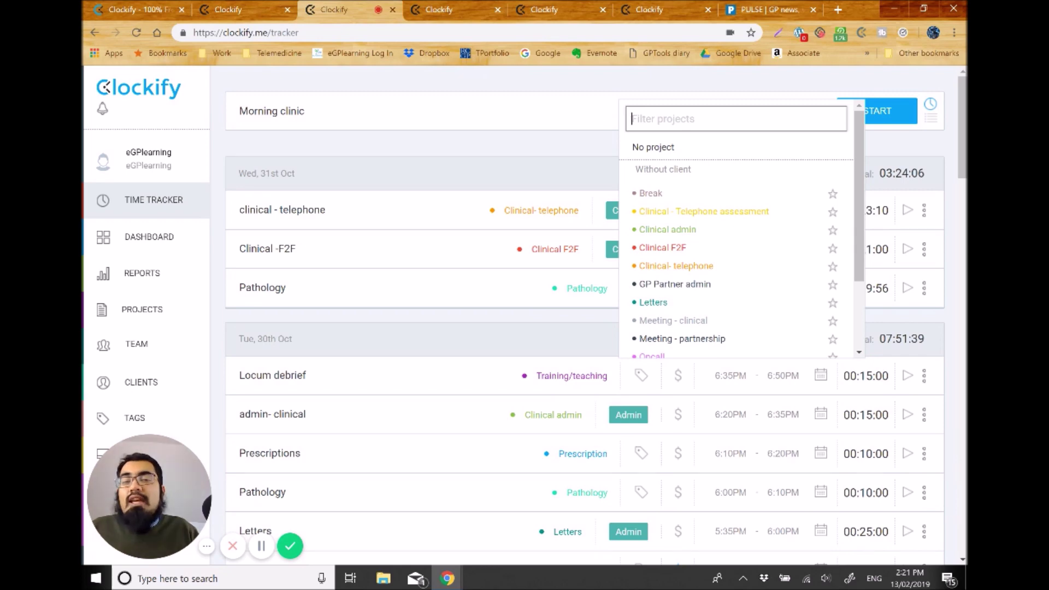
click(662, 247)
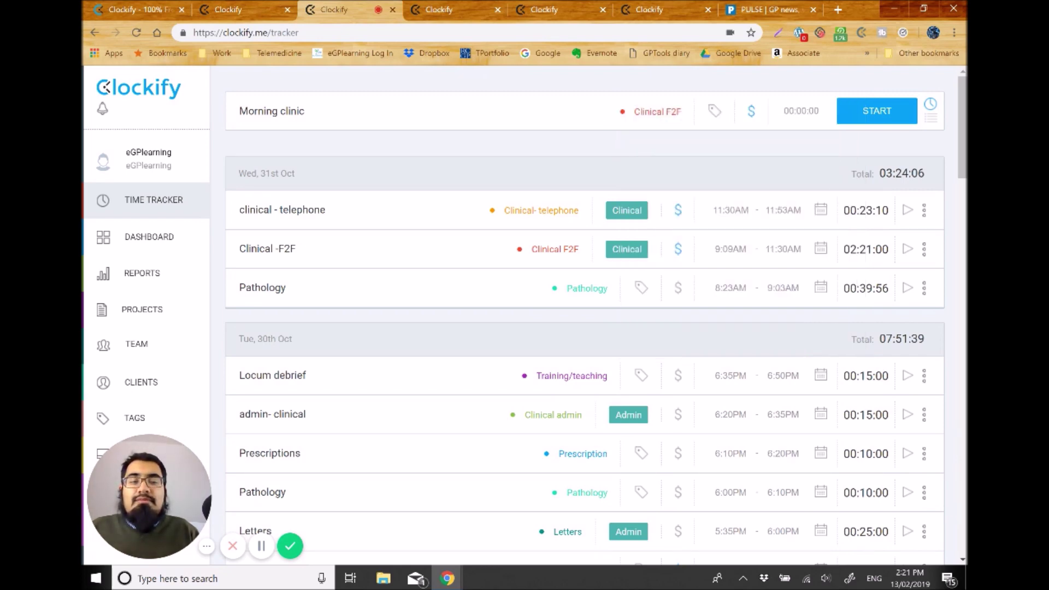
click(714, 111)
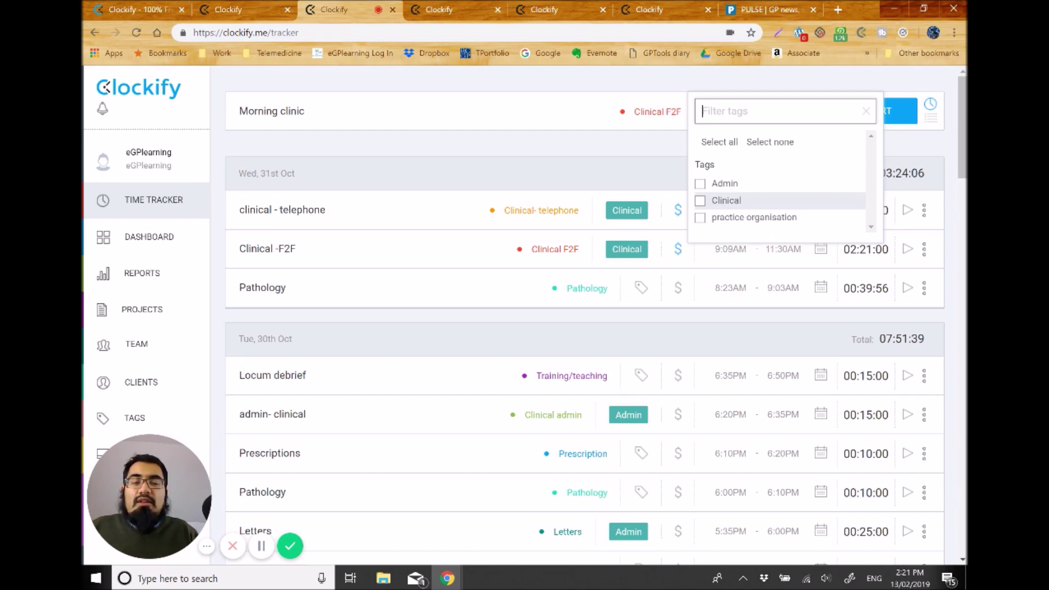
click(700, 201)
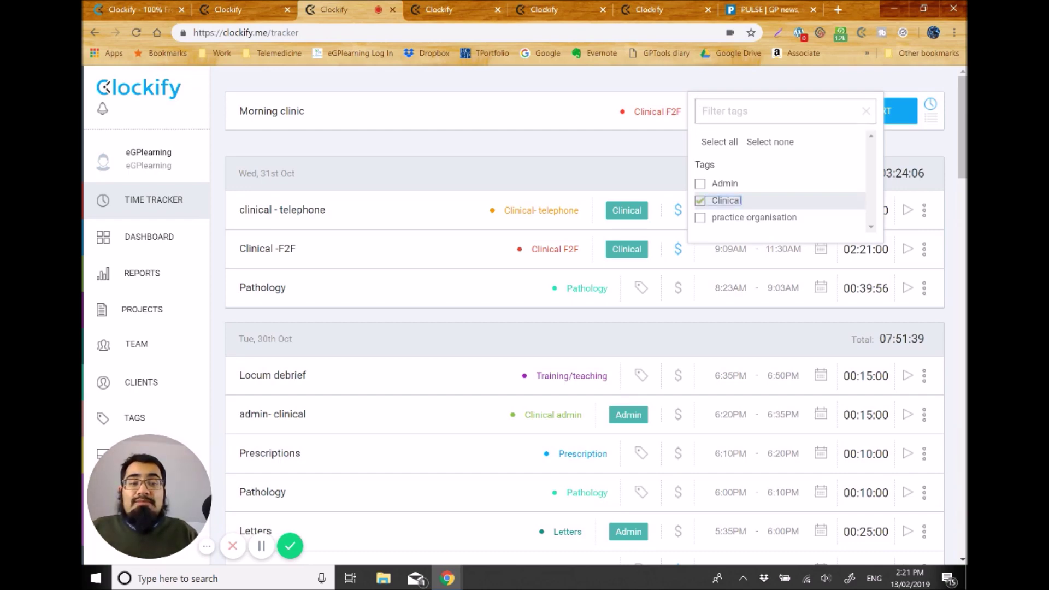
key(Escape)
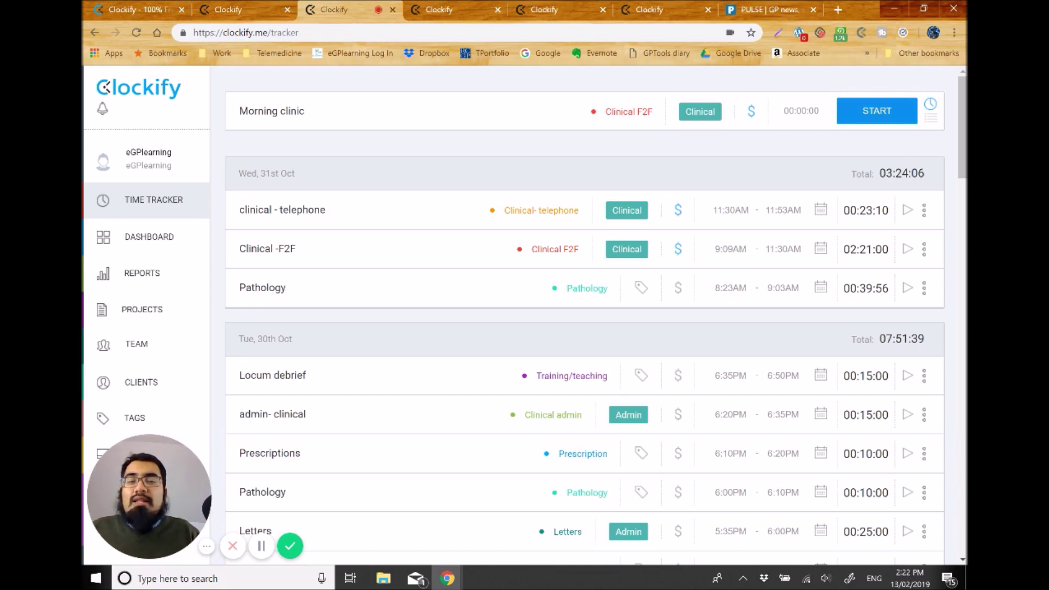
click(877, 111)
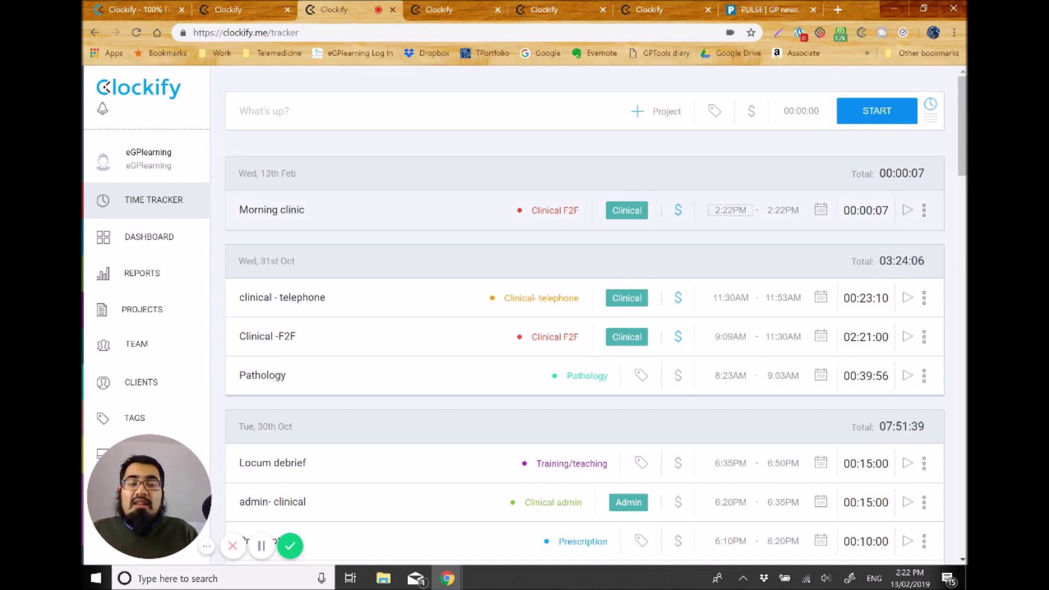
Step: Keep the Morning clinic start time at 2:22PM, then resume timing the Pathology task
click(730, 210)
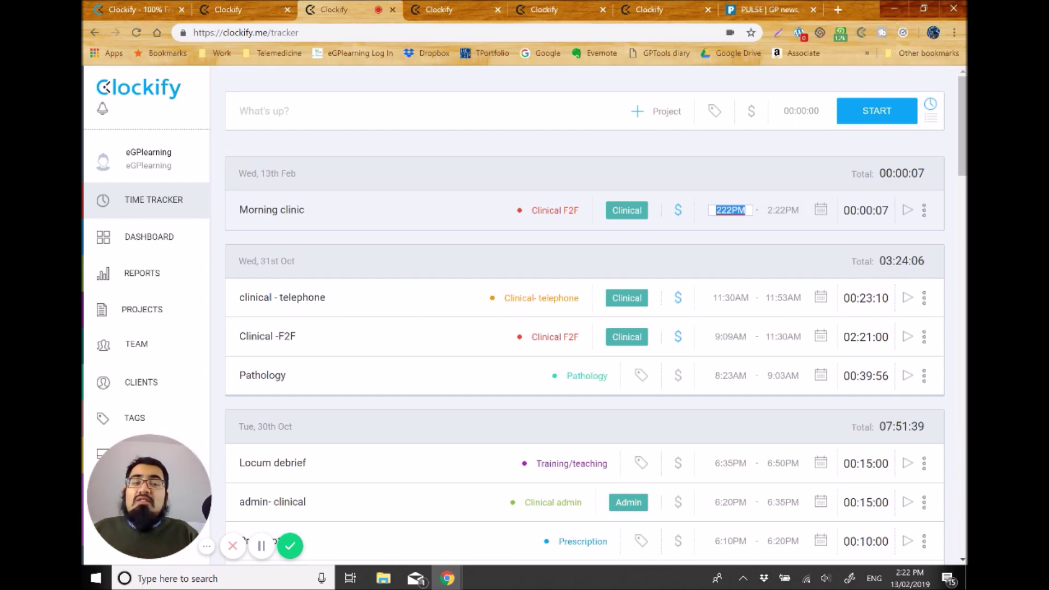
key(Return)
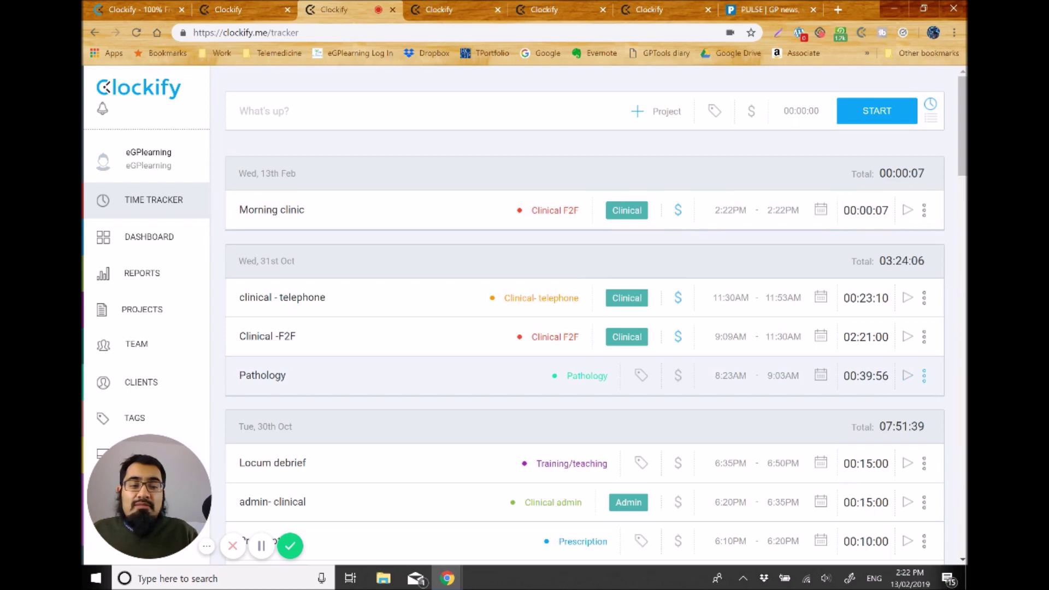
click(908, 375)
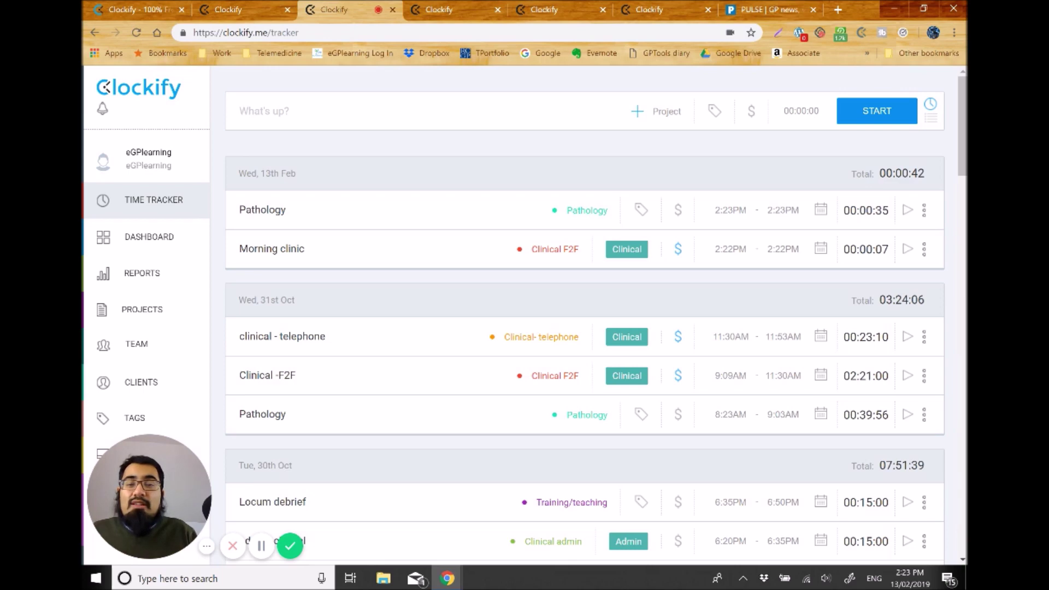
Step: Switch to the Dashboard of daily and per-project hours, totalling 35:52:27
click(461, 16)
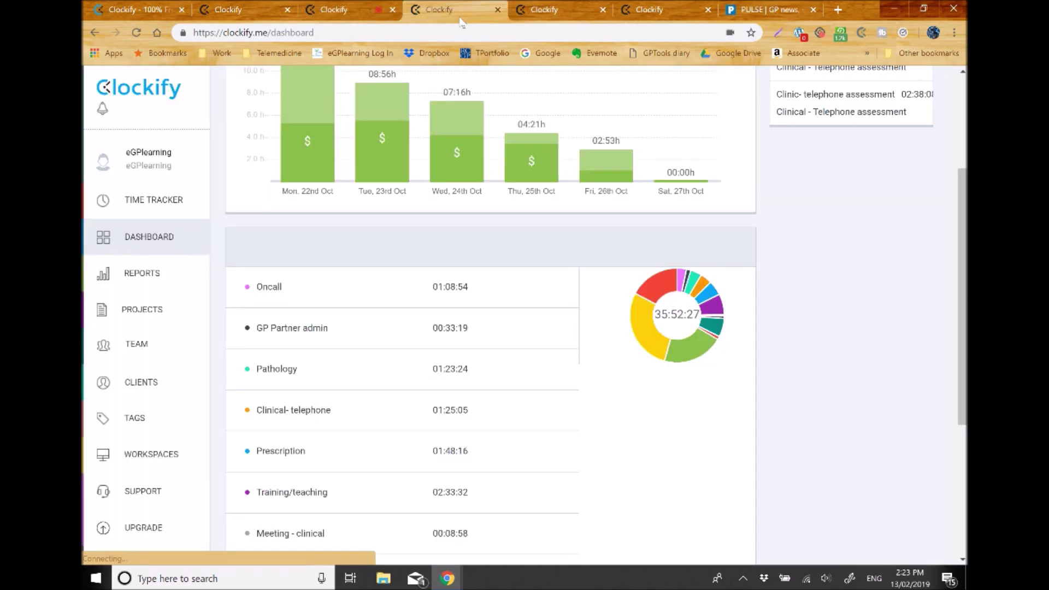
scroll(407, 275, up, 2)
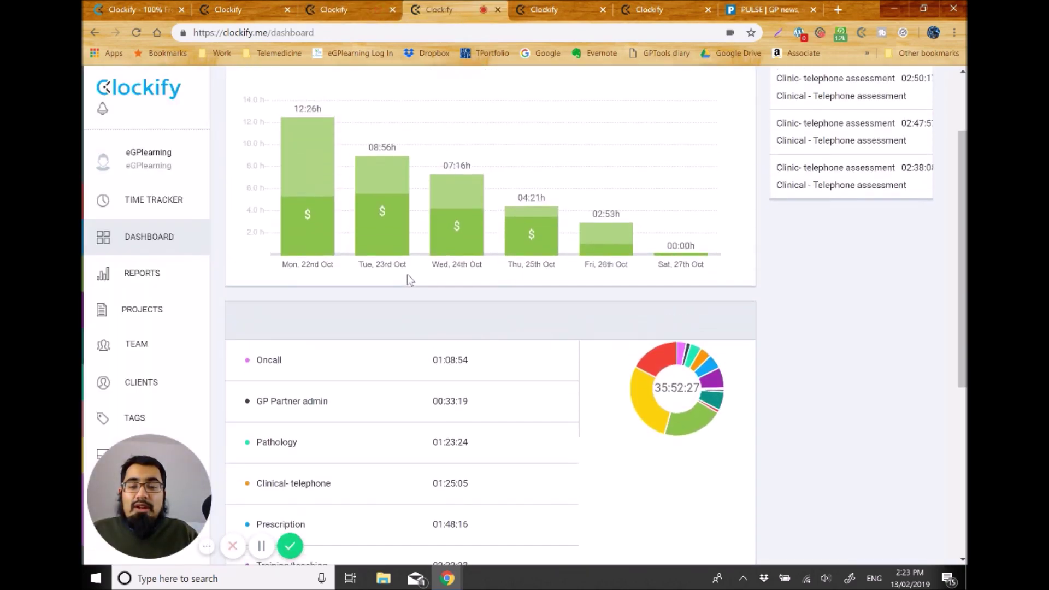
scroll(408, 276, down, 2)
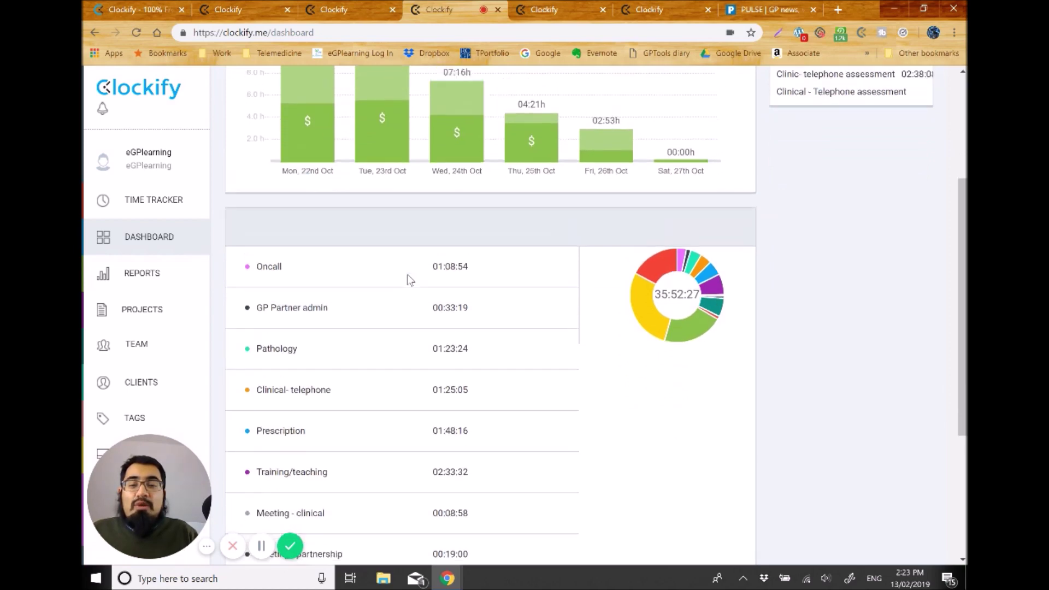
scroll(408, 276, up, 3)
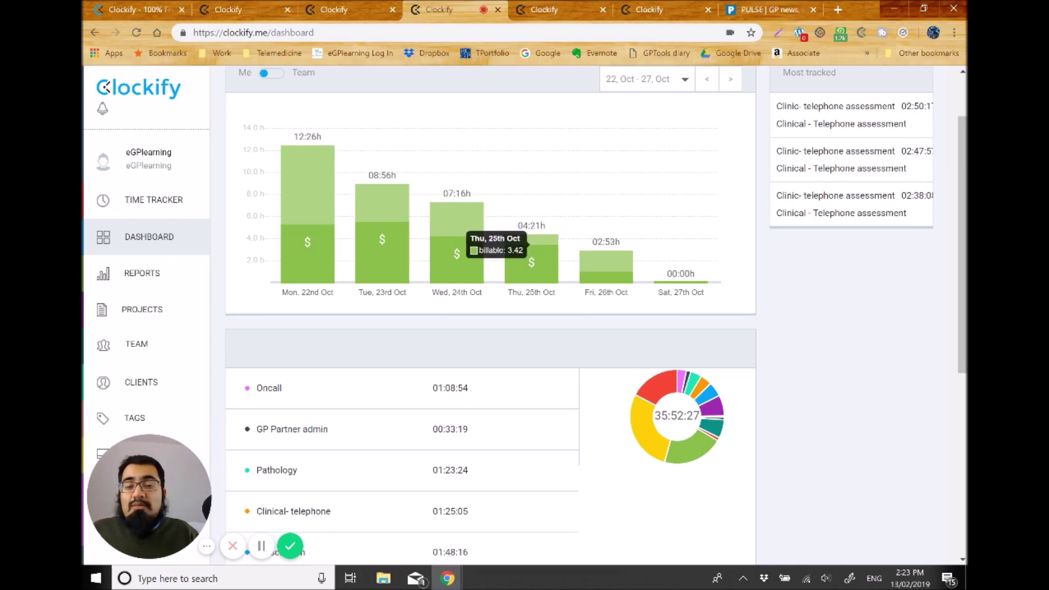
scroll(524, 256, up, 1)
scroll(524, 257, down, 2)
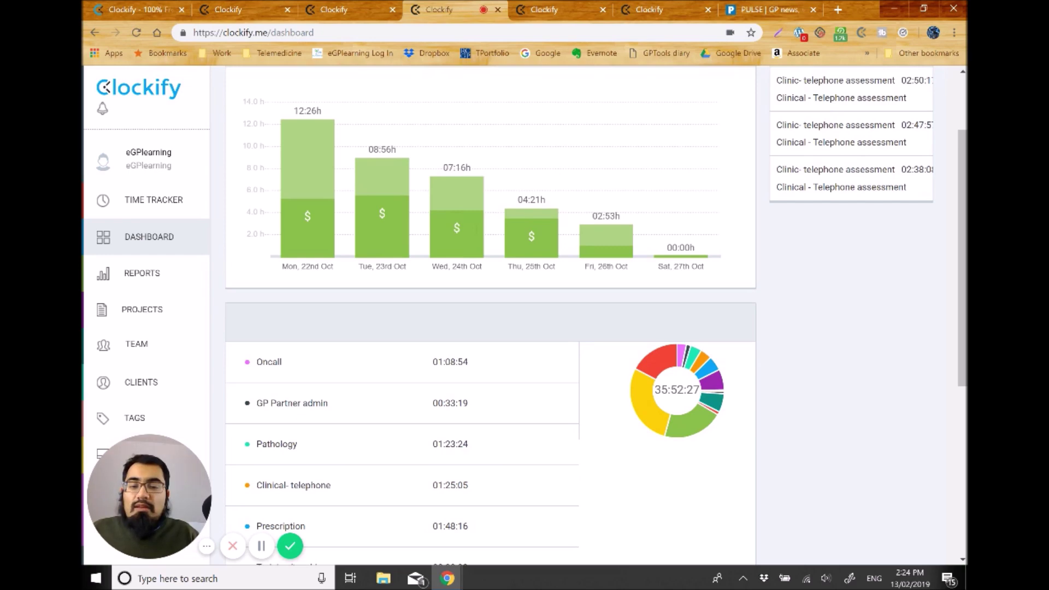
scroll(483, 220, down, 2)
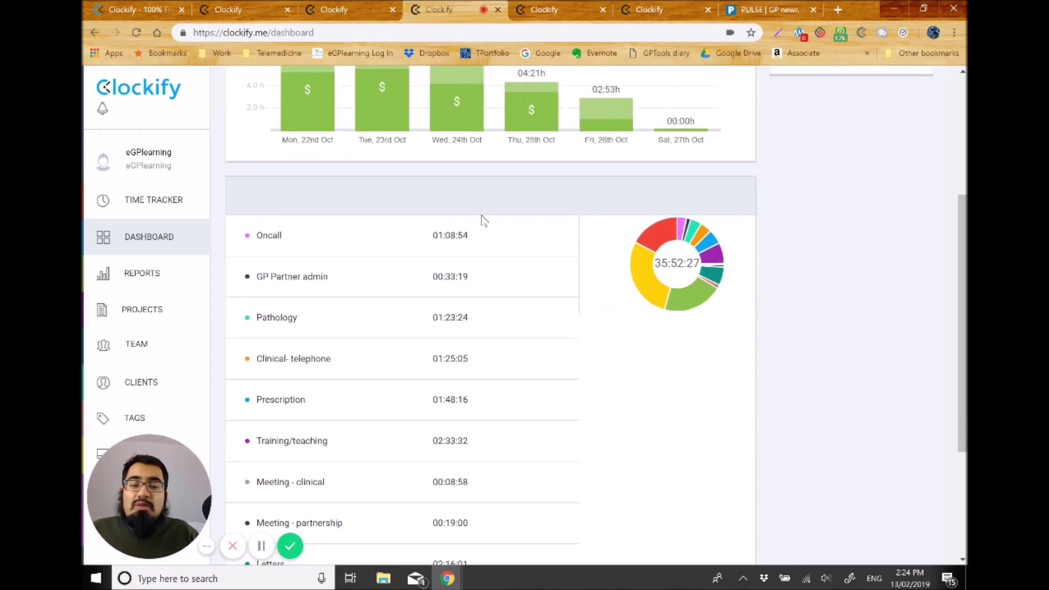
scroll(484, 220, down, 2)
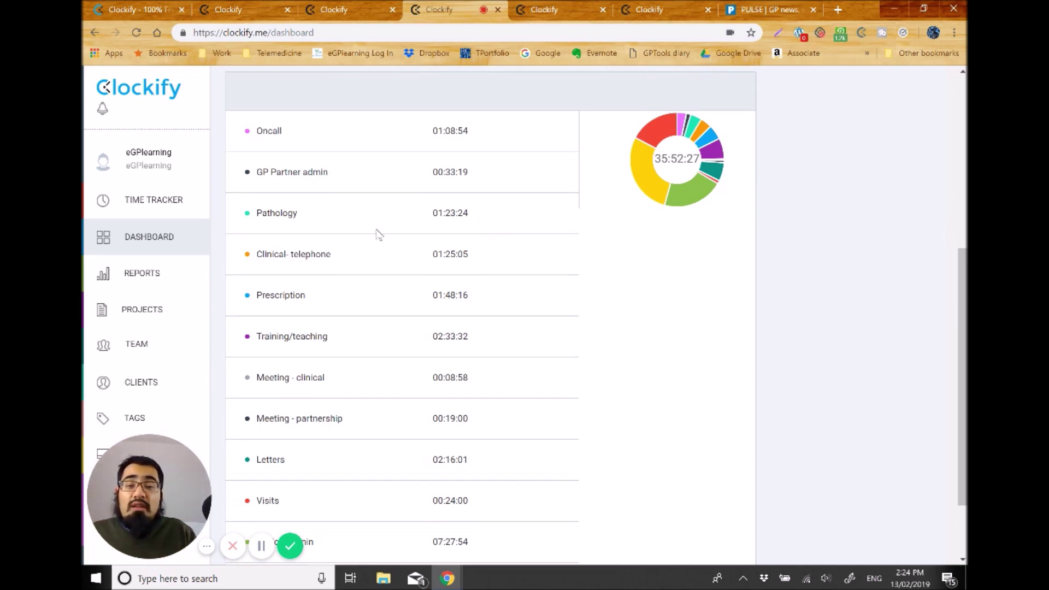
scroll(348, 201, down, 1)
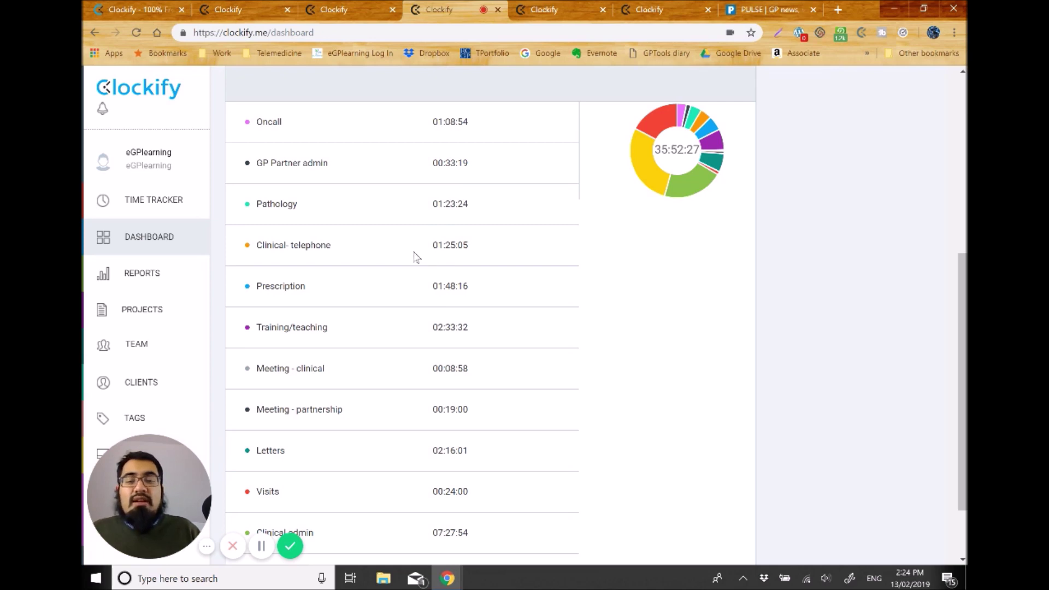
scroll(415, 256, down, 2)
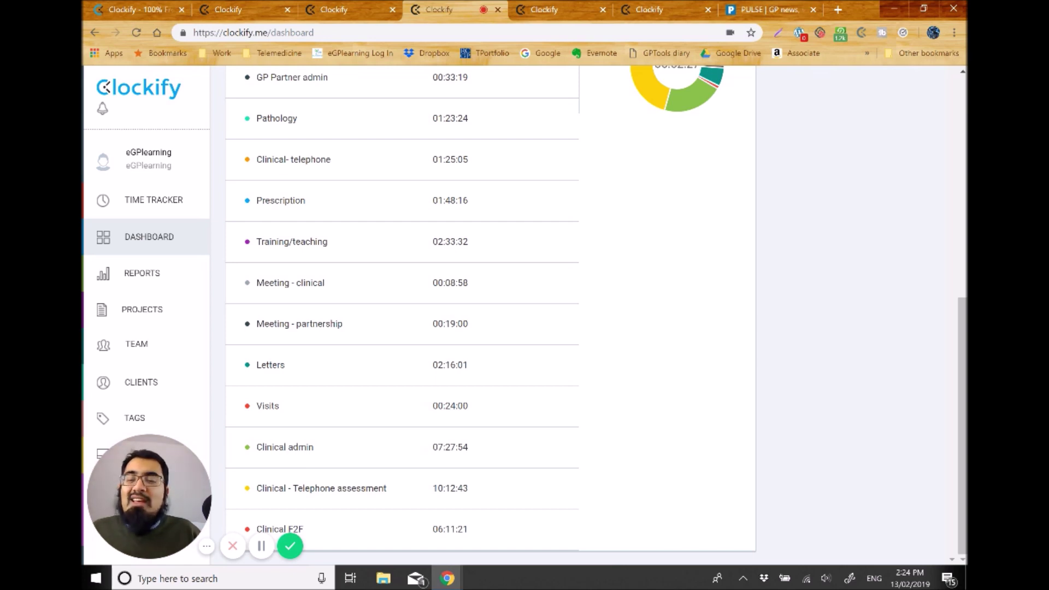
scroll(595, 311, up, 3)
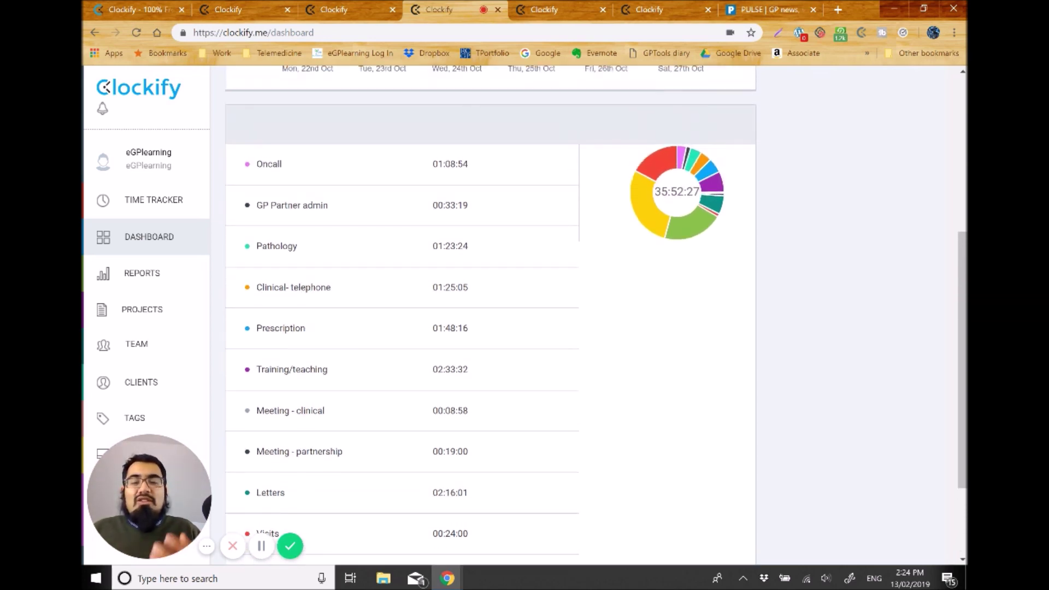
scroll(490, 314, down, 2)
scroll(490, 315, up, 3)
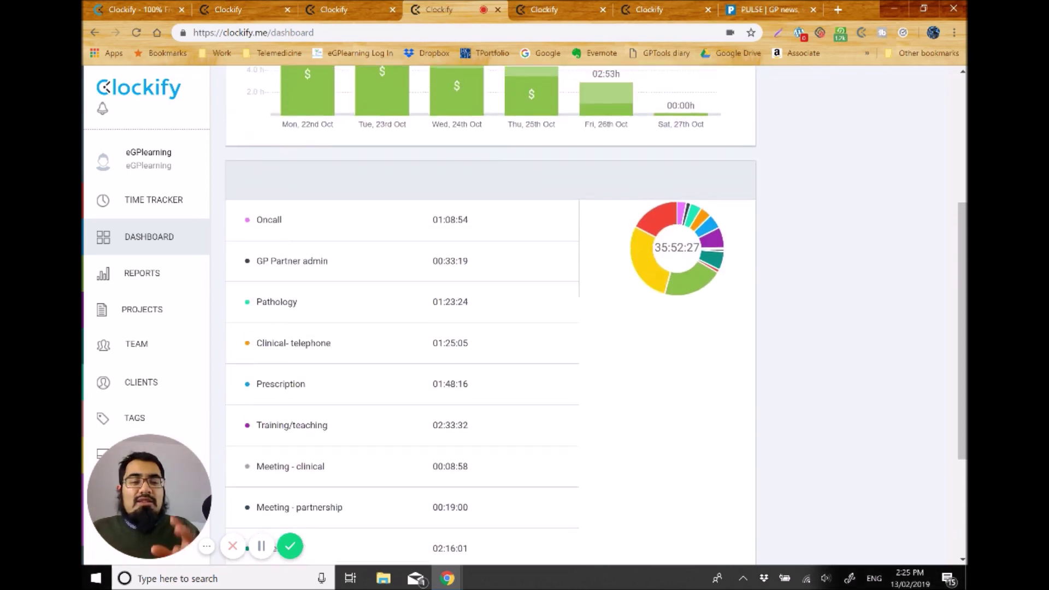
scroll(490, 314, up, 3)
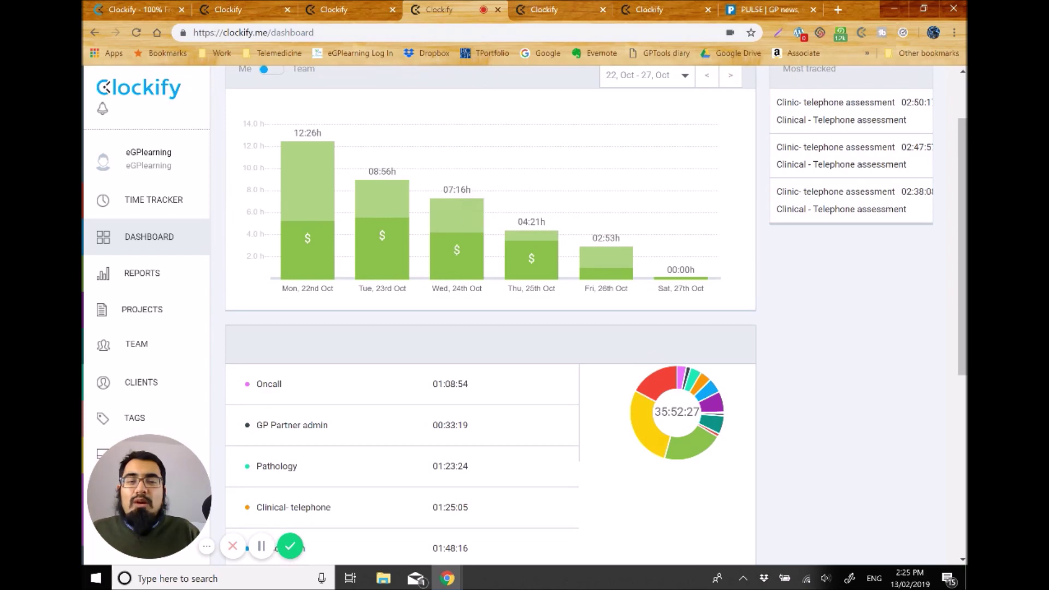
Step: Open the Summary report for Mon 22nd Oct and scroll through its 12:25:58 project breakdown
click(544, 9)
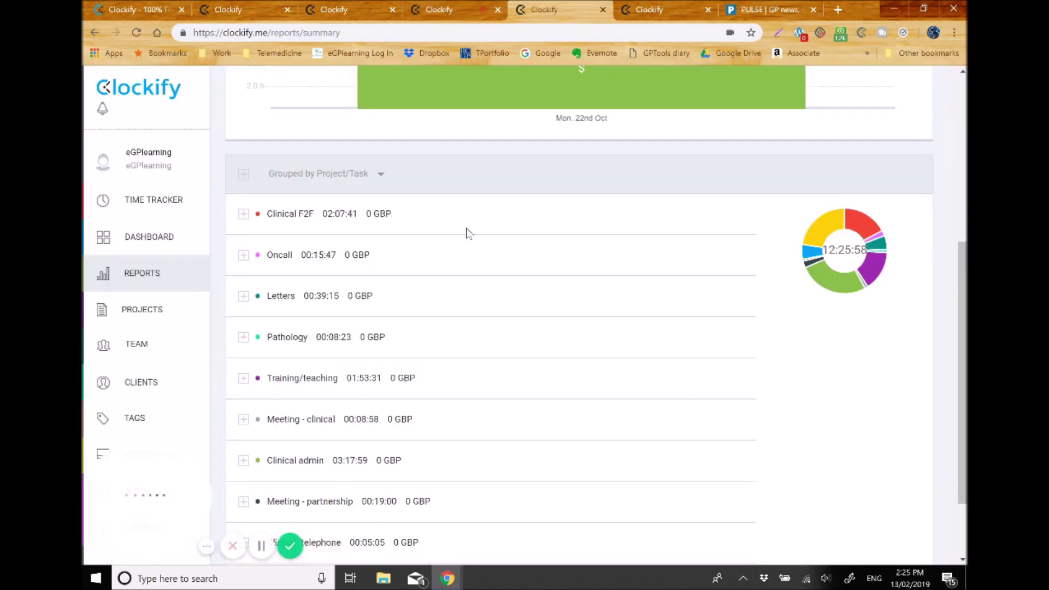
scroll(469, 232, up, 3)
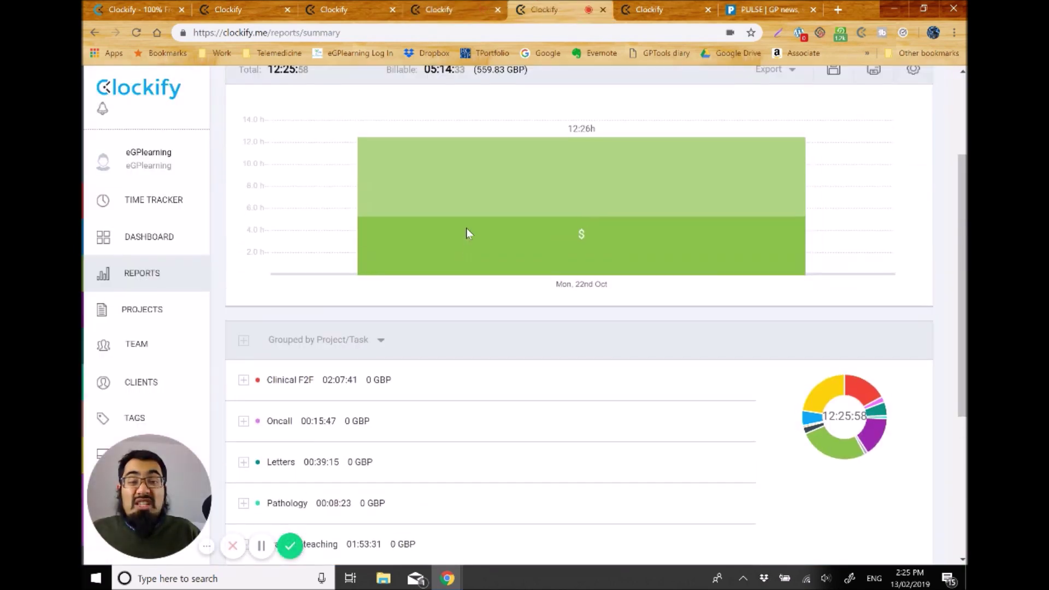
scroll(468, 233, down, 2)
scroll(467, 233, down, 3)
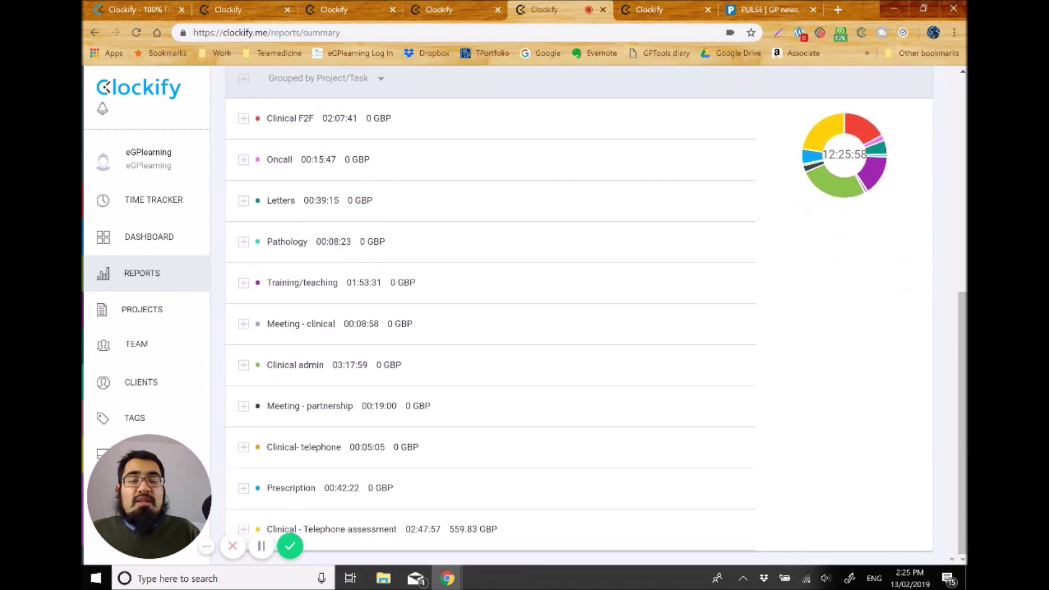
scroll(582, 133, up, 5)
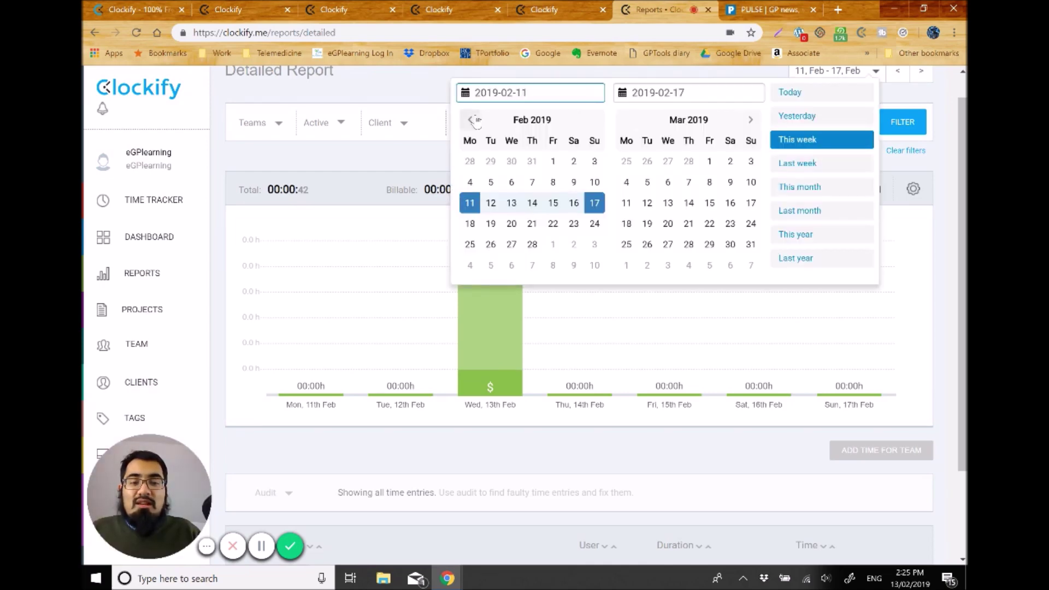
Step: Set the Detailed Report date range to 22 Oct 2018 only
click(470, 120)
click(470, 119)
click(470, 119)
click(470, 119)
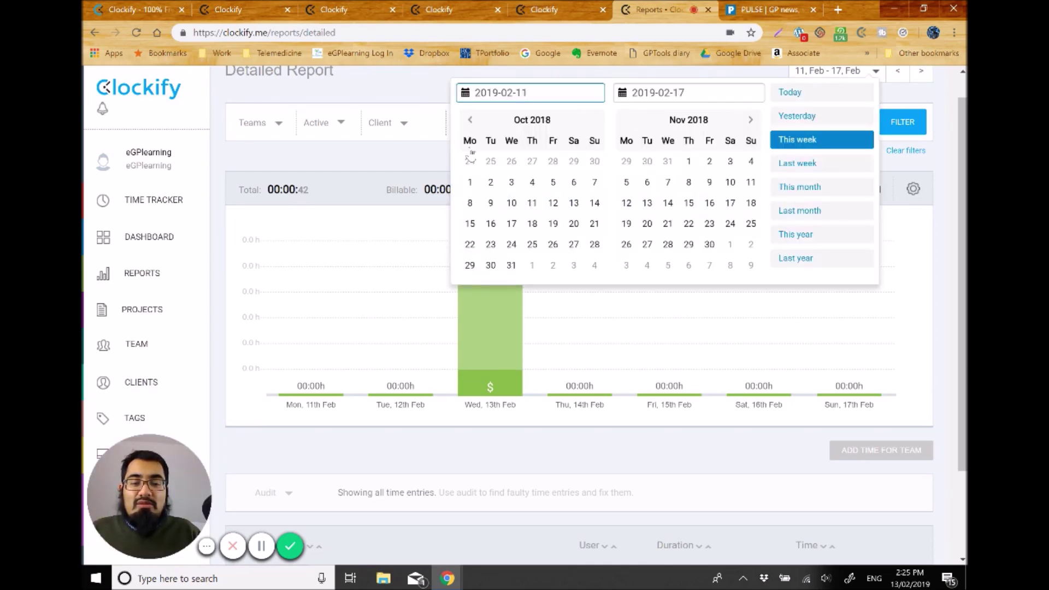
click(470, 246)
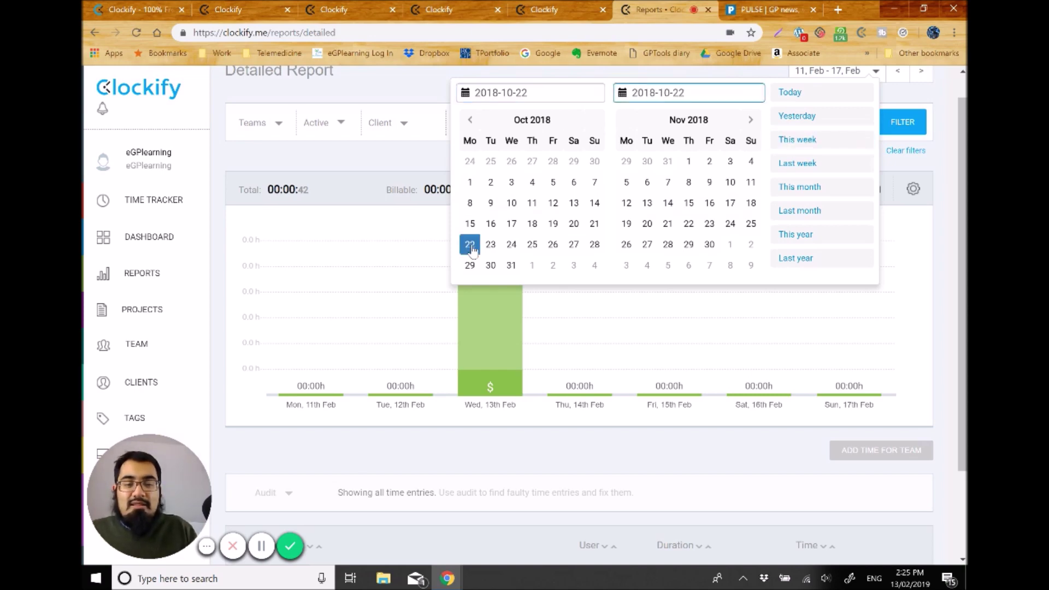
click(471, 247)
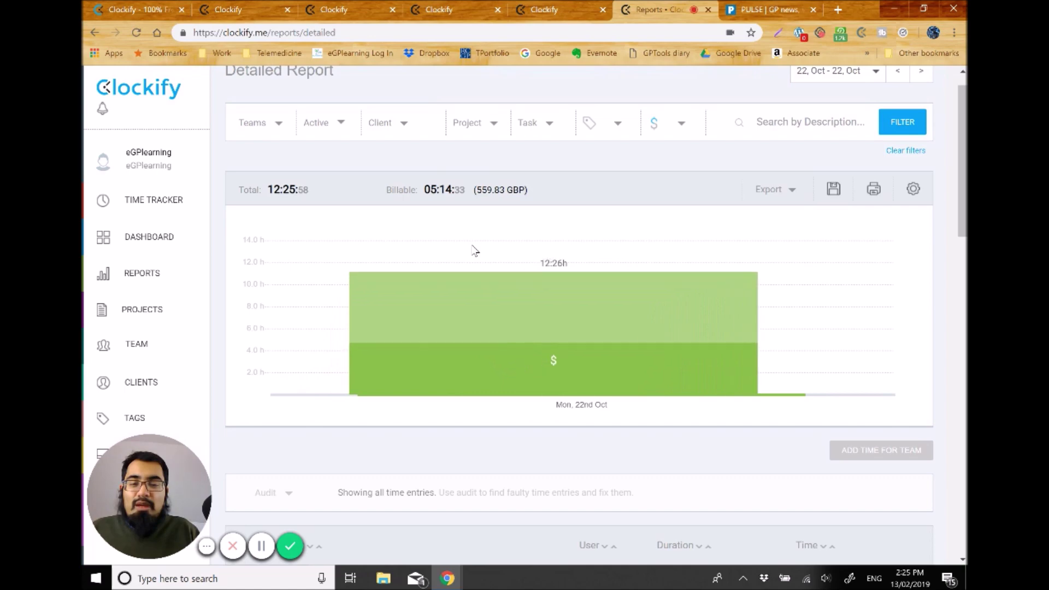
Step: Scroll through the 22 Oct 2018 entries, then move on to the Pulse news tab
scroll(473, 250, down, 2)
scroll(580, 327, down, 5)
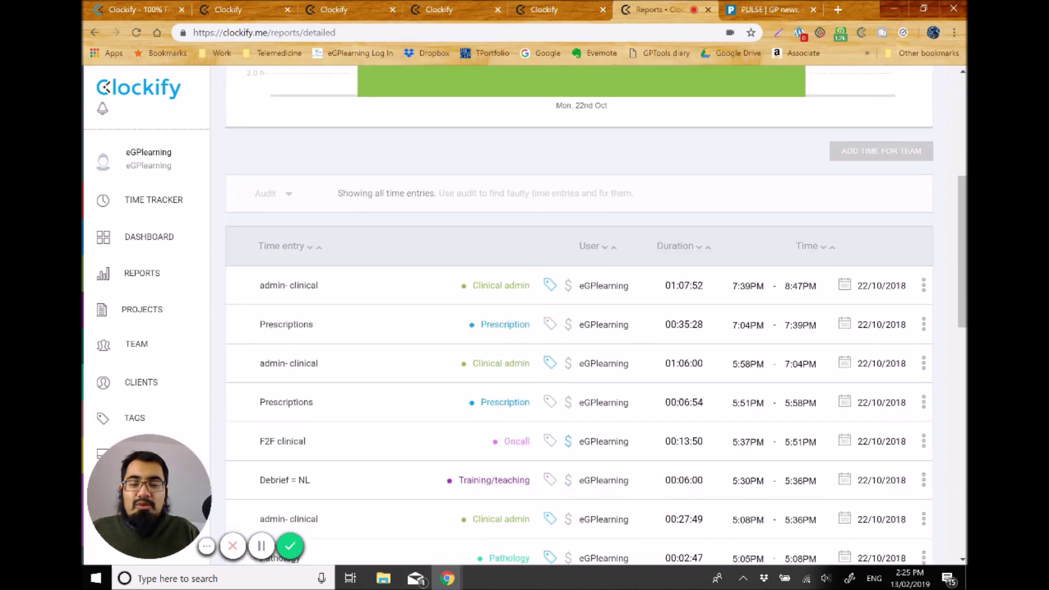
scroll(581, 328, down, 4)
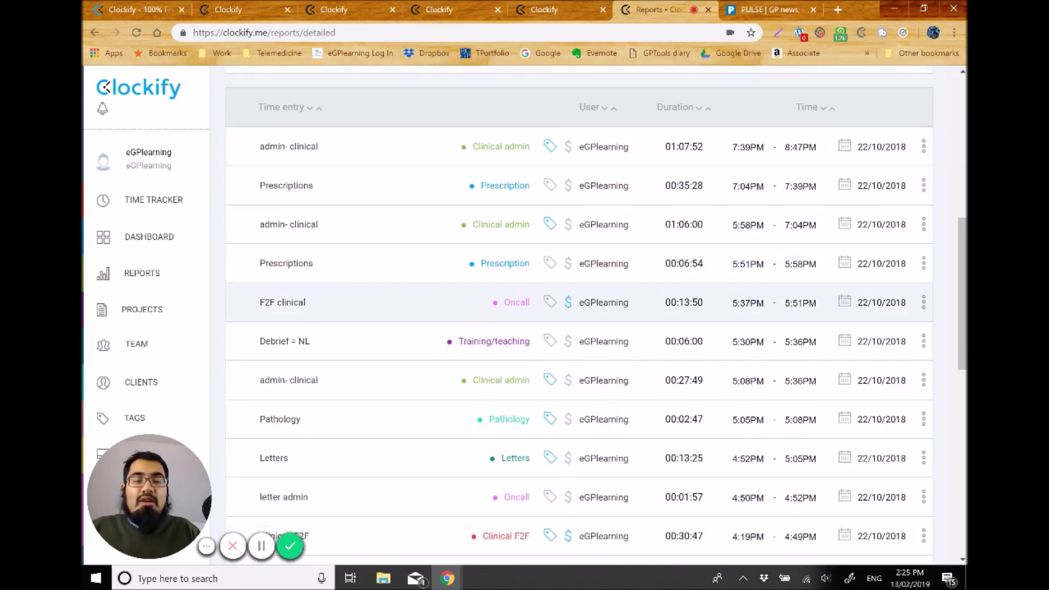
scroll(470, 246, down, 5)
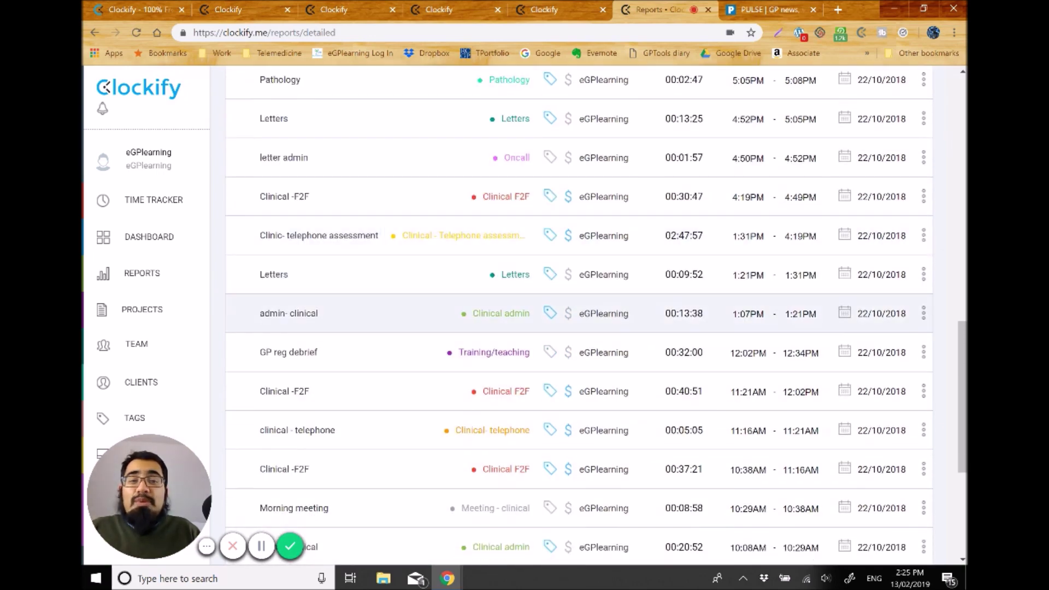
scroll(580, 323, down, 1)
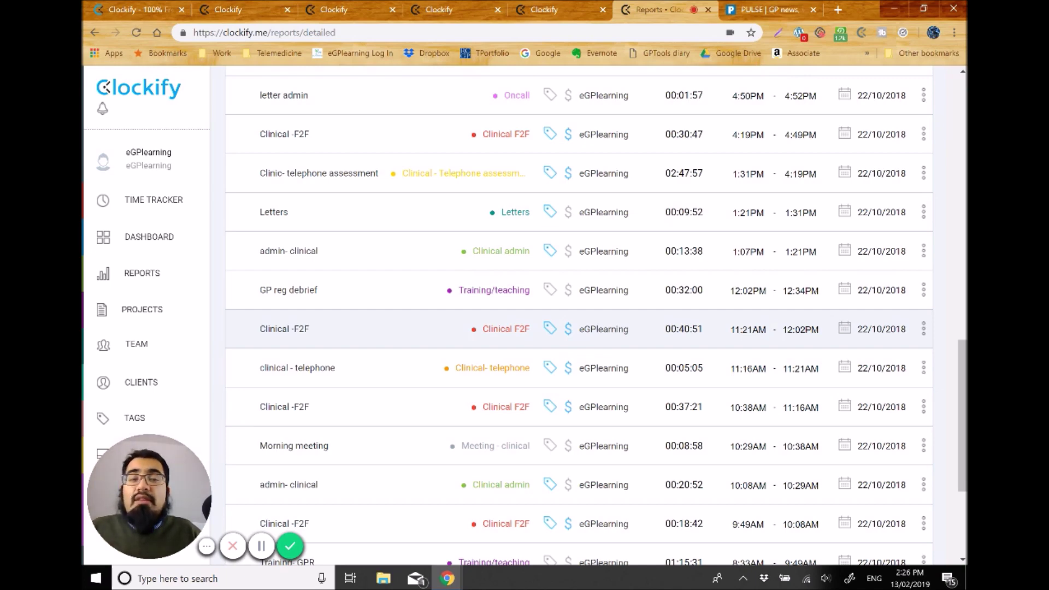
key(ctrl+Tab)
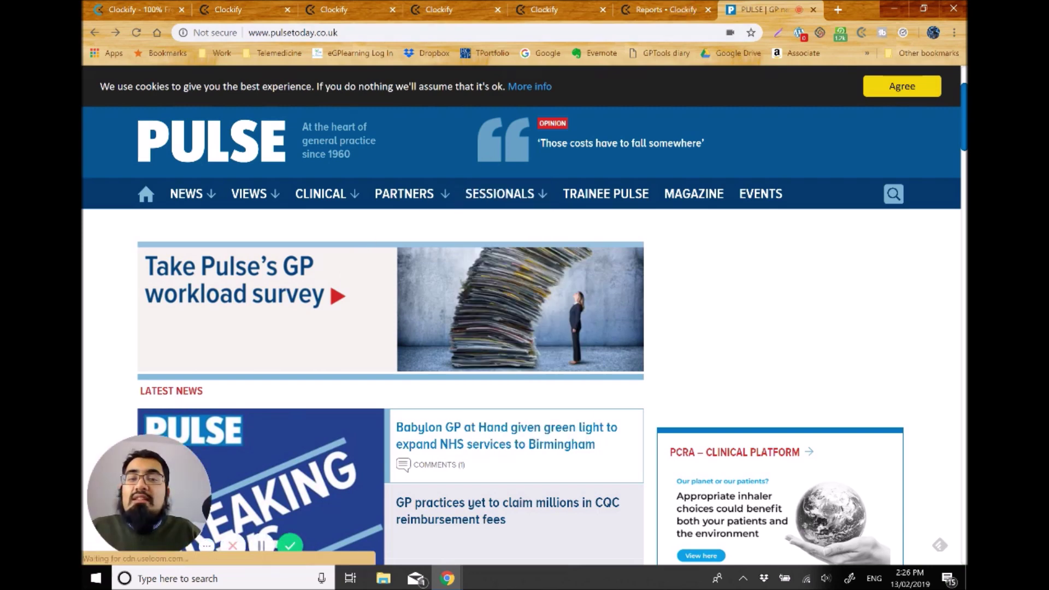
click(352, 277)
key(ctrl+shift+Tab)
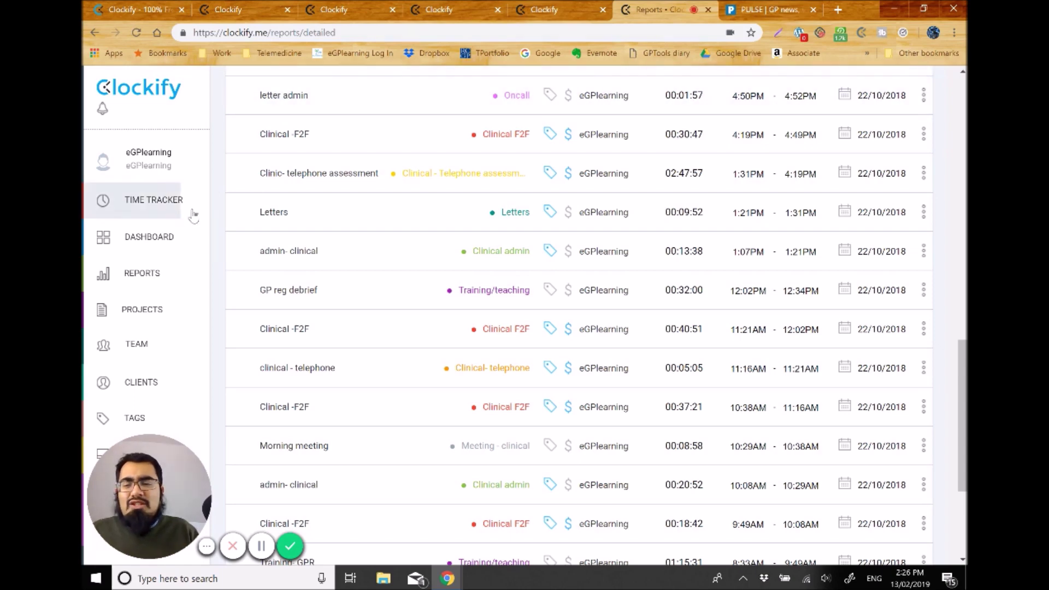
Step: View the Team page's single owner member, then open the Upgrade plans page
click(137, 344)
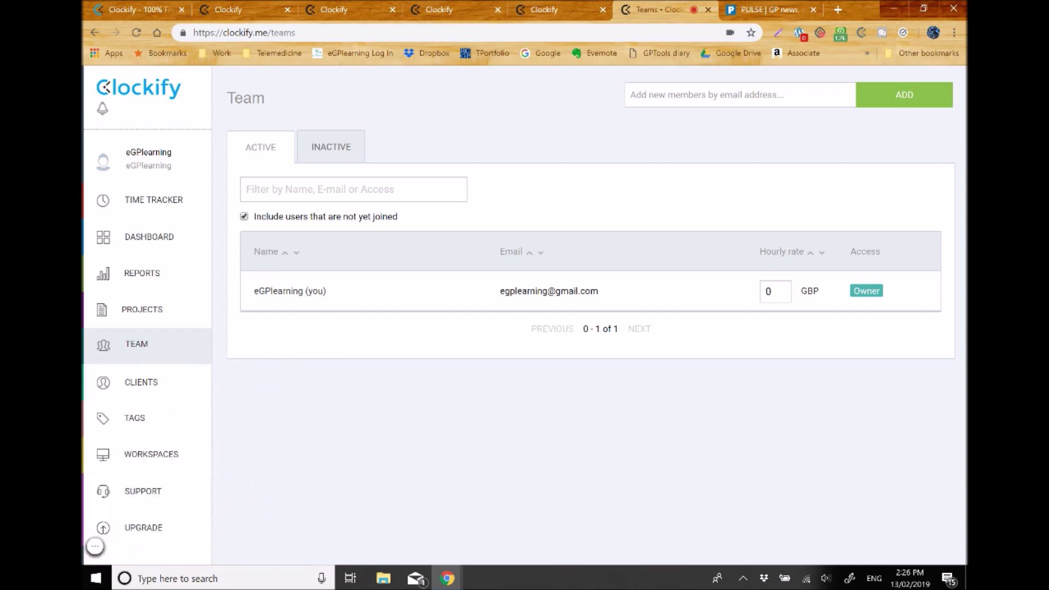
click(143, 527)
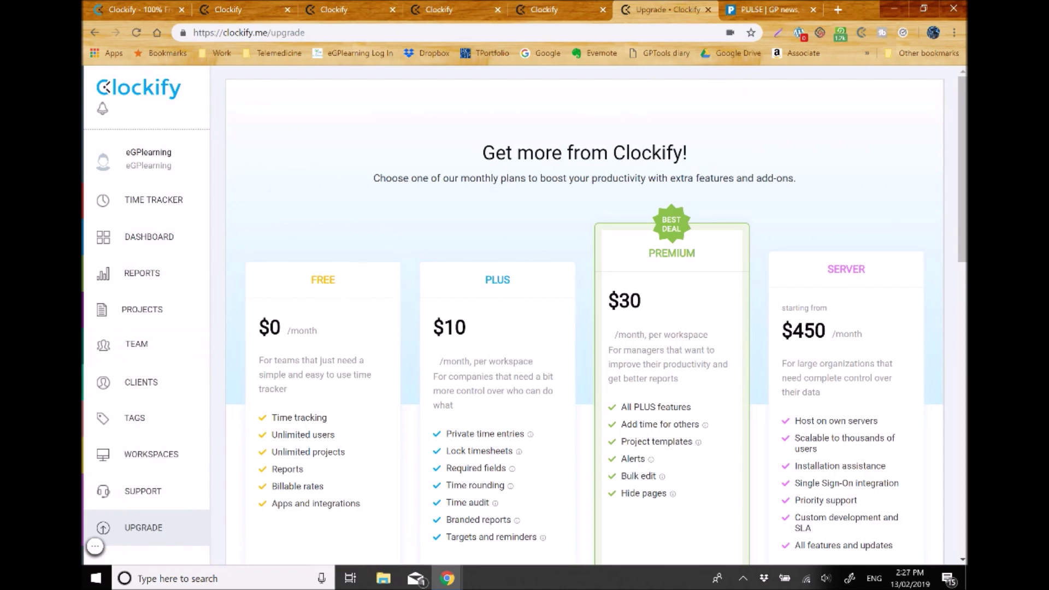
Step: Read the Free, Plus, Premium and Server plan prices, then return to the 22 Oct summary report
scroll(585, 317, down, 1)
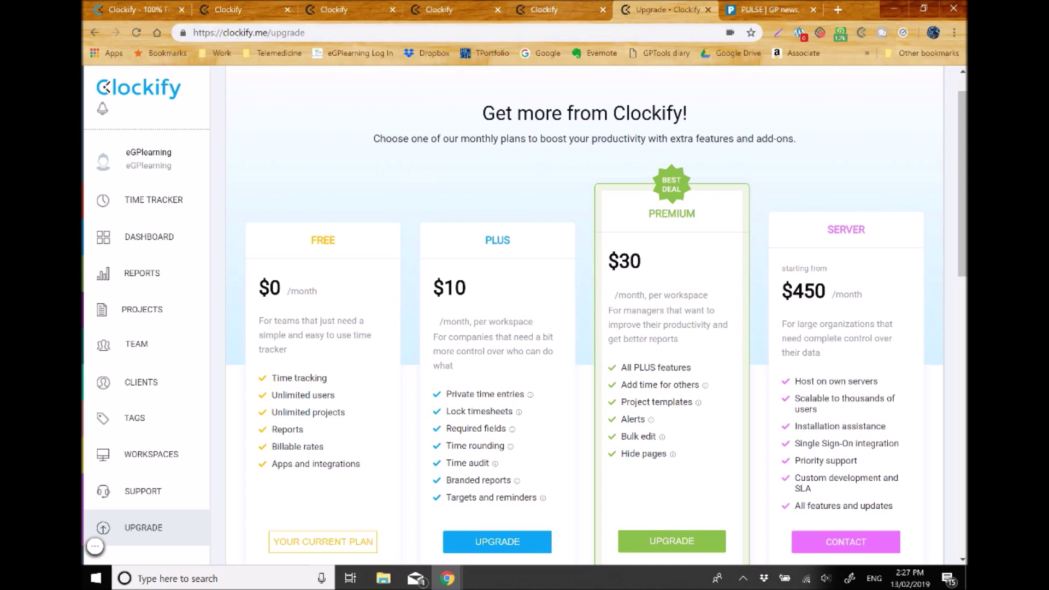
key(ctrl+shift+Tab)
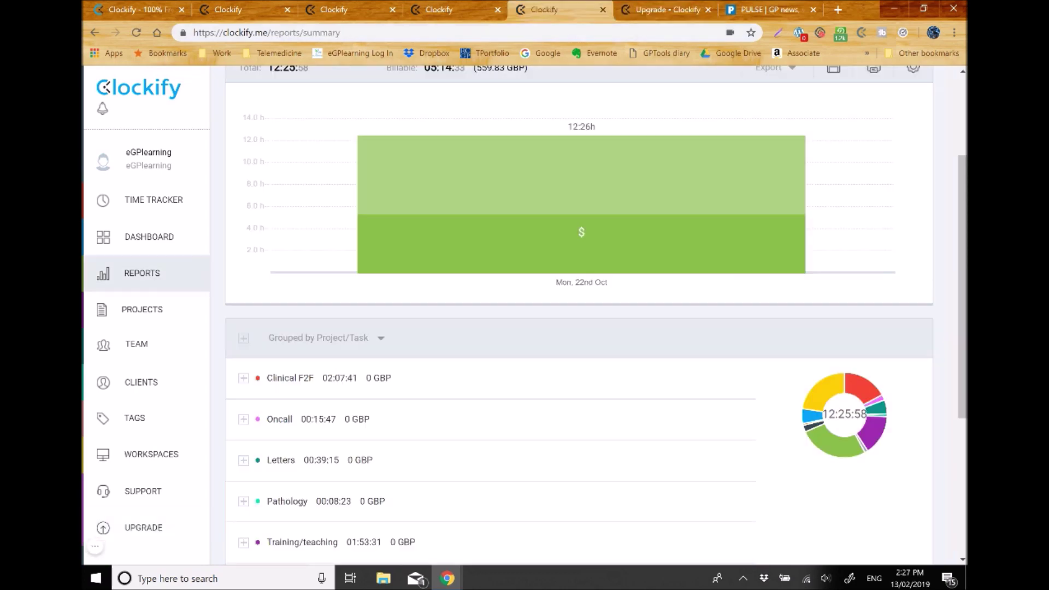
scroll(579, 315, up, 3)
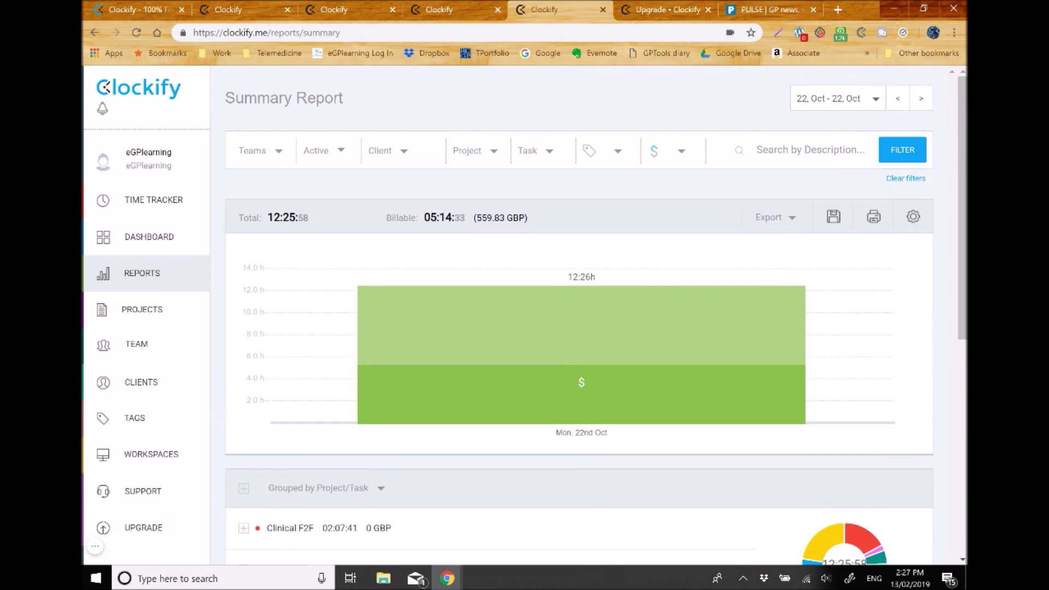